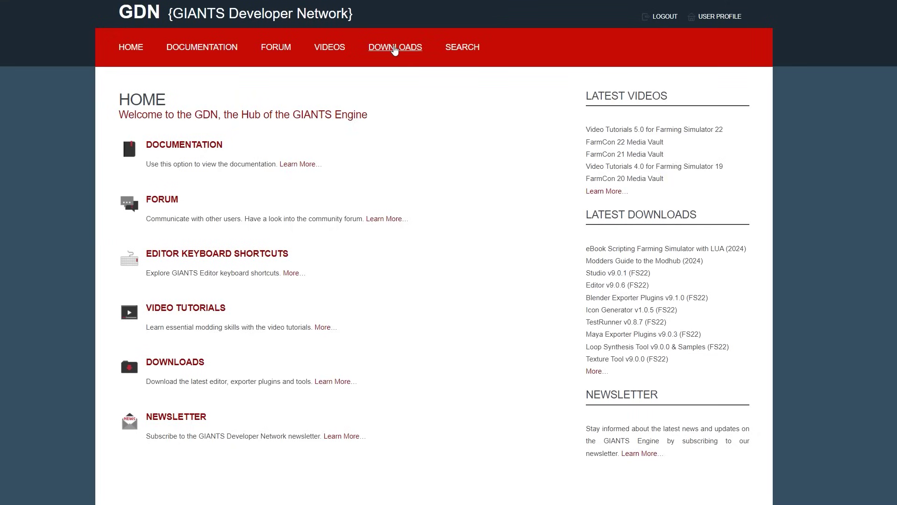
Download the GIANTS Editor v10.0.1 (Farming Simulator 25) installer and save it to the Downloads folder
left_click(395, 48)
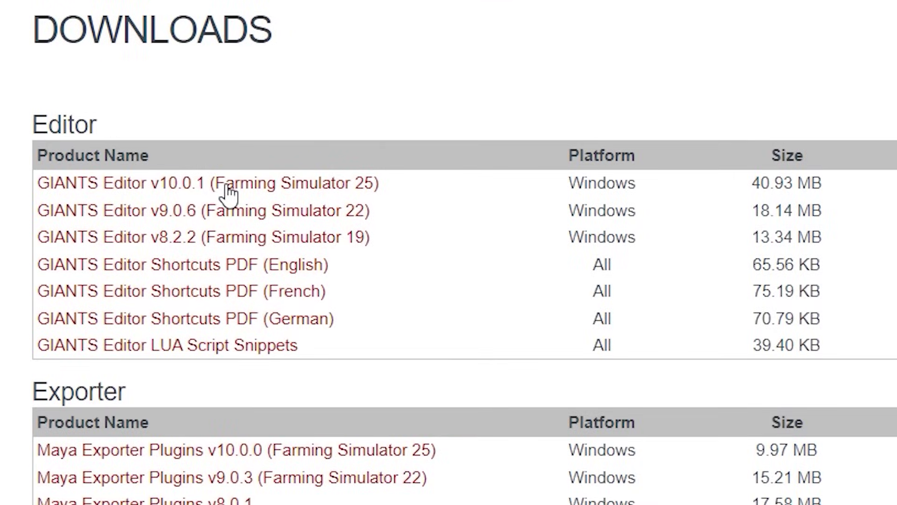
left_click(228, 187)
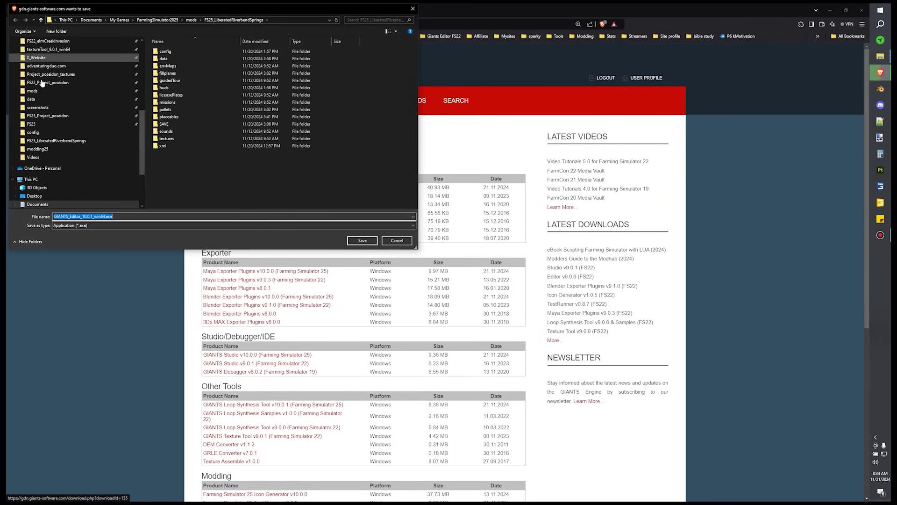
scroll(48, 186, "down", 1)
left_click(37, 187)
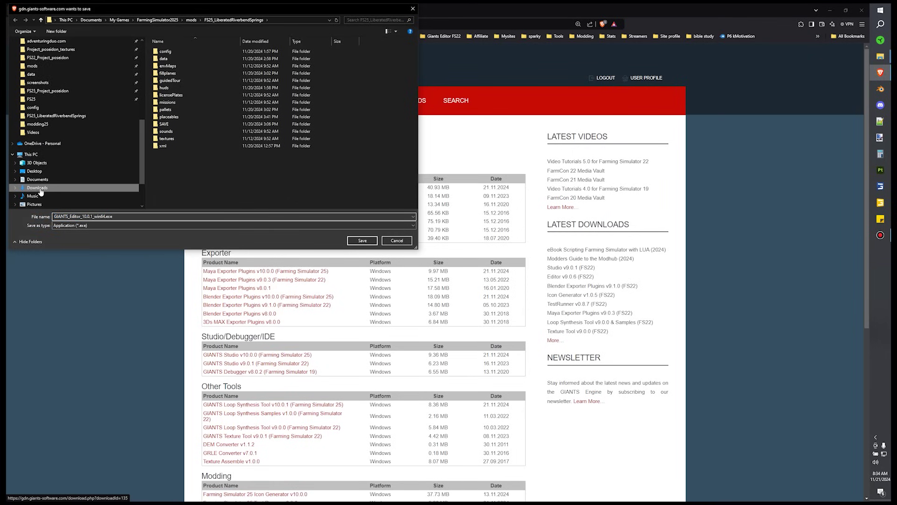
left_click(362, 241)
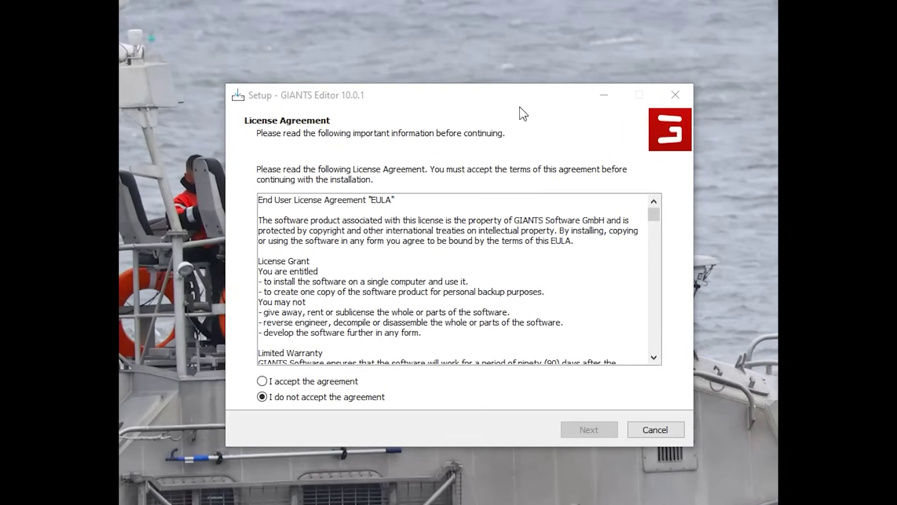
Scroll through and accept the GIANTS Editor license agreement
scroll(370, 288, "down", 7)
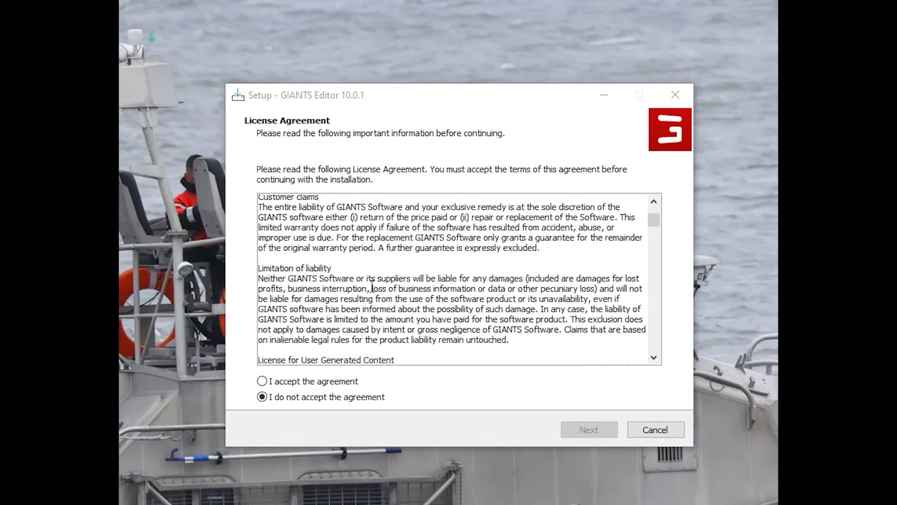
scroll(372, 286, "down", 20)
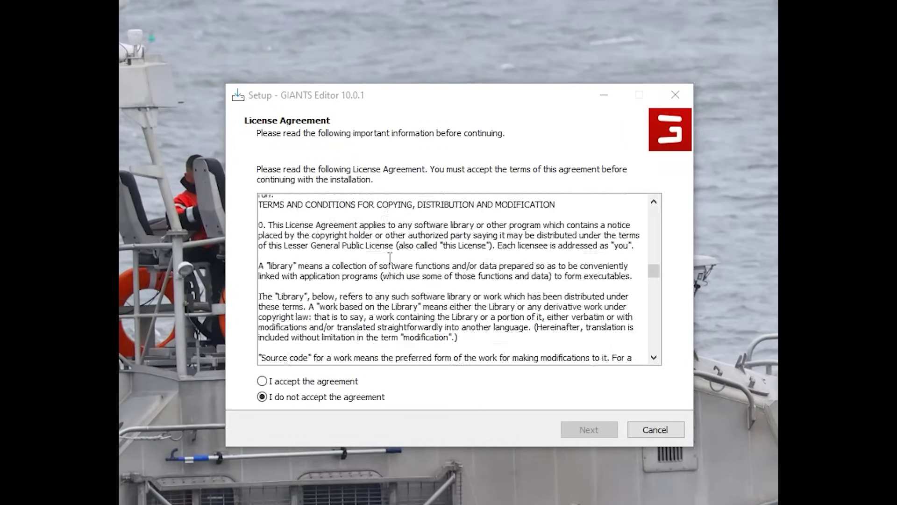
scroll(390, 257, "down", 20)
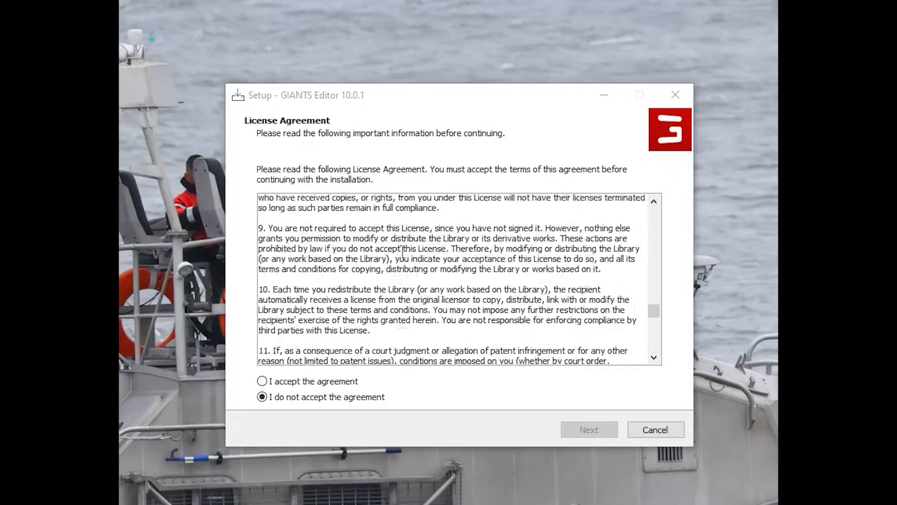
scroll(402, 254, "down", 20)
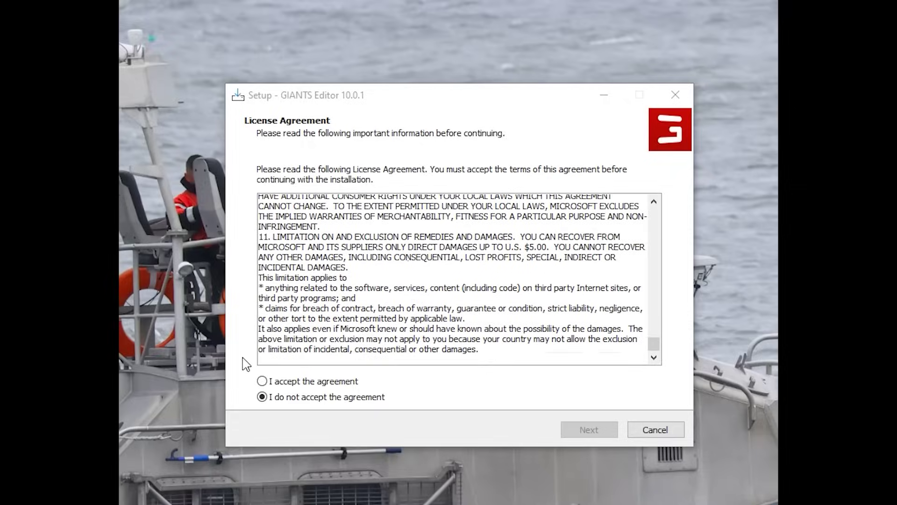
left_click(263, 381)
left_click(532, 358)
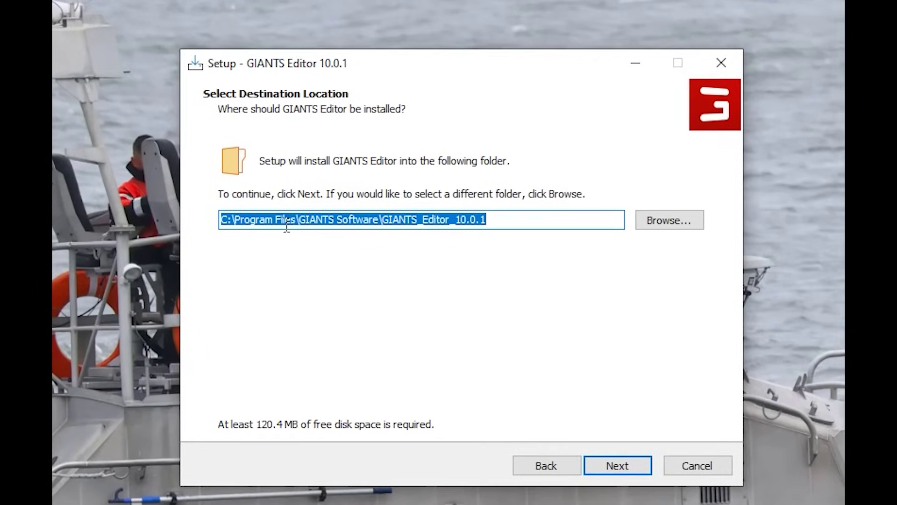
Install into the default folders with a desktop shortcut, without running the editor afterwards
left_click(625, 466)
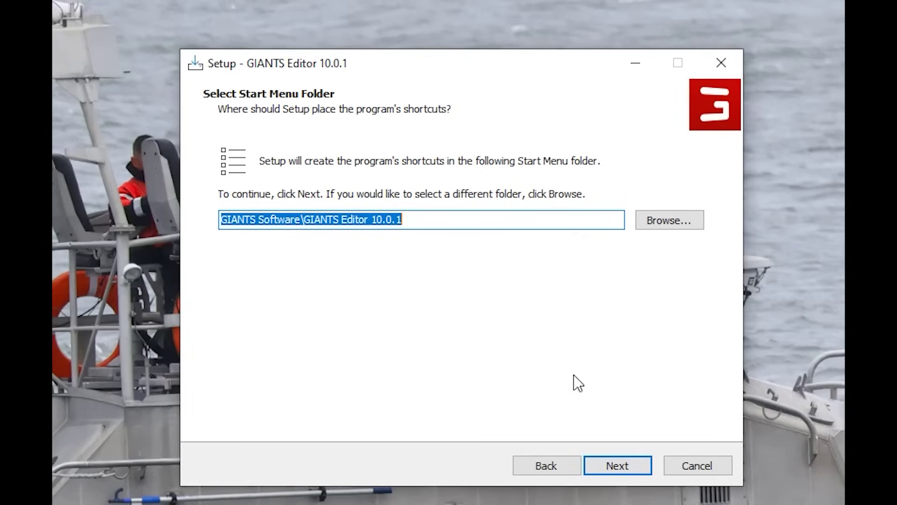
left_click(608, 467)
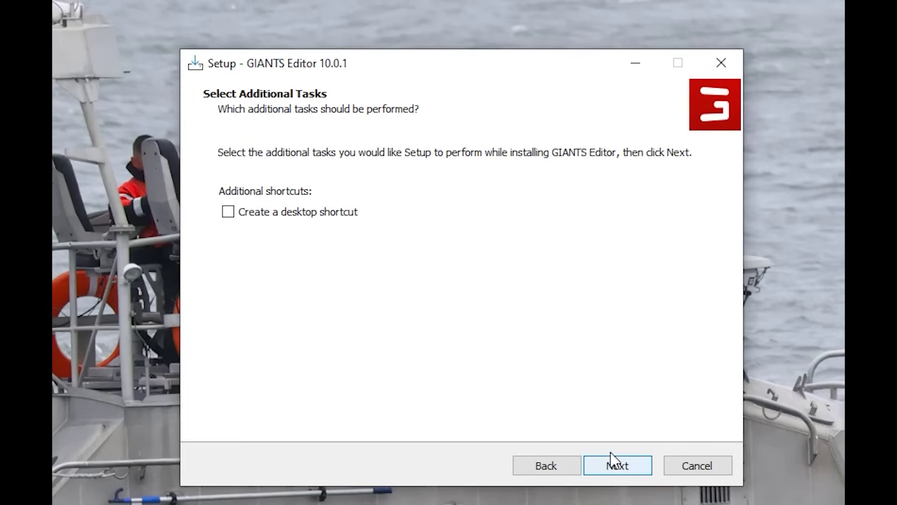
left_click(253, 216)
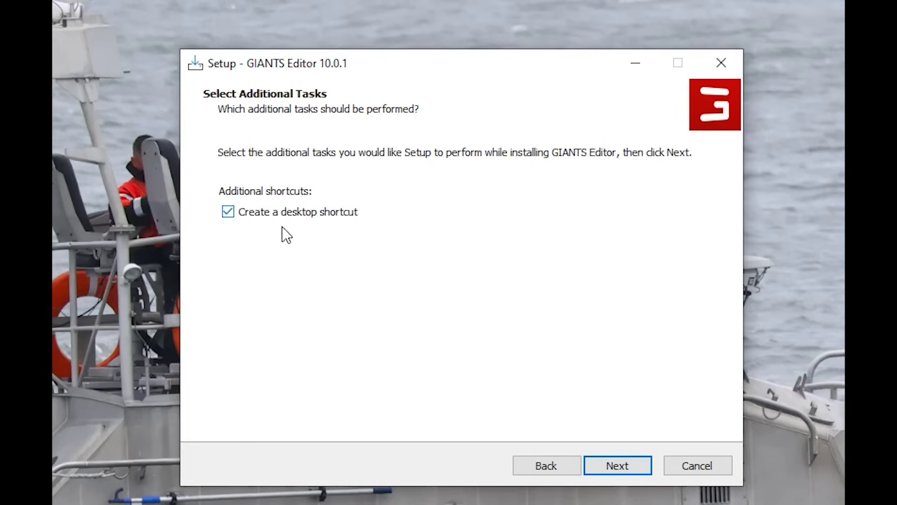
left_click(612, 467)
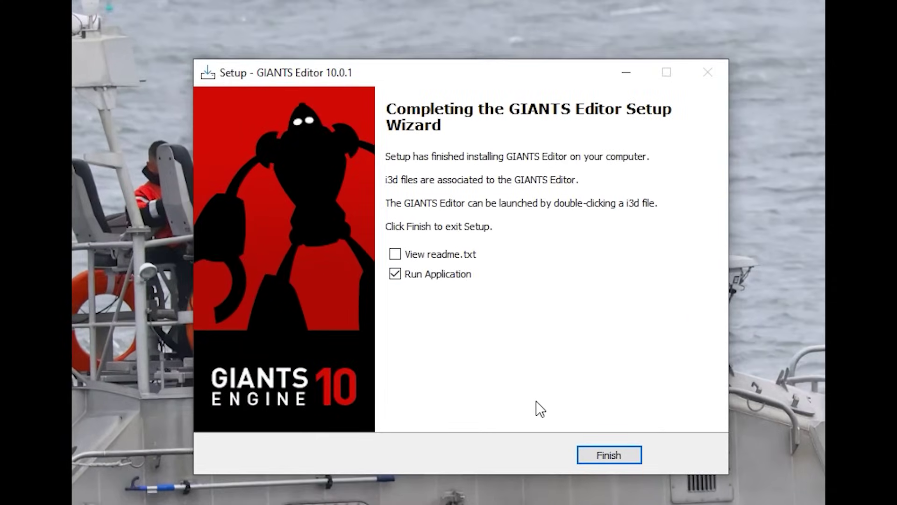
left_click(395, 276)
left_click(630, 456)
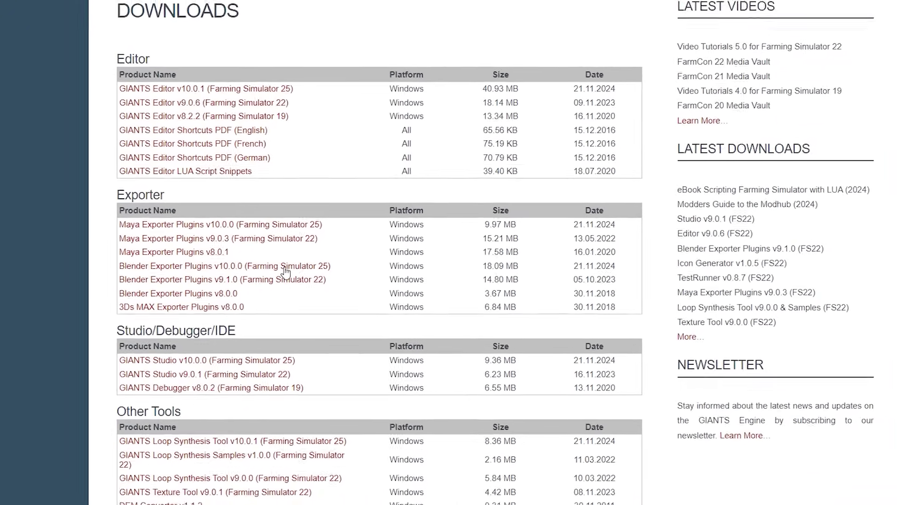
Download the Blender Exporter Plugins v10.0.0 installer and install the plugin for Blender 4.0
left_click(285, 268)
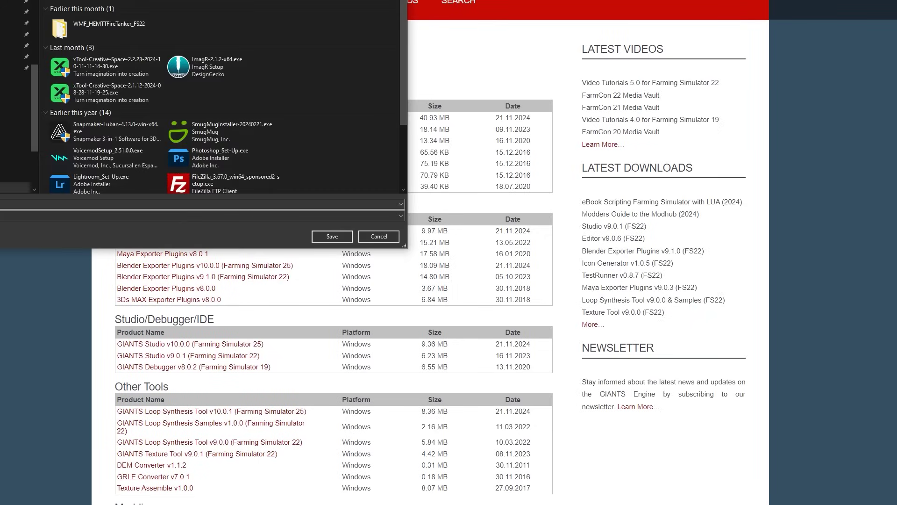
left_click(341, 238)
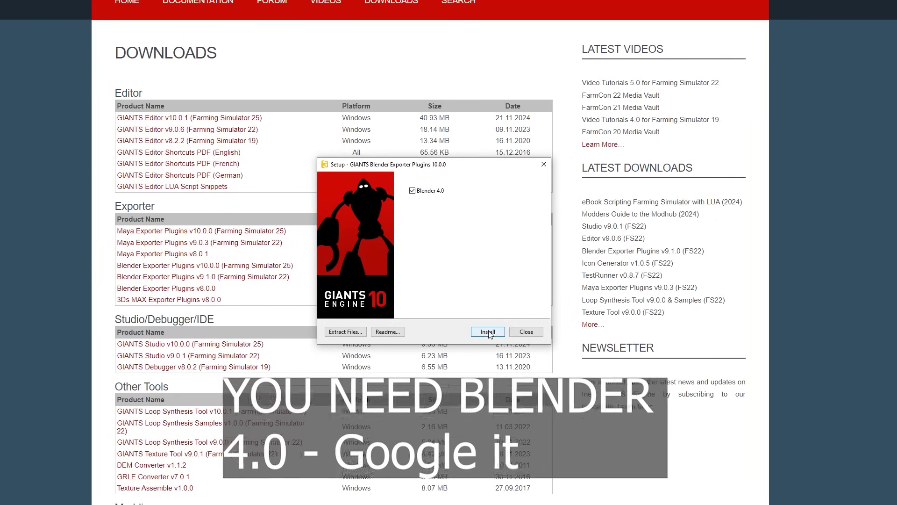
left_click(489, 336)
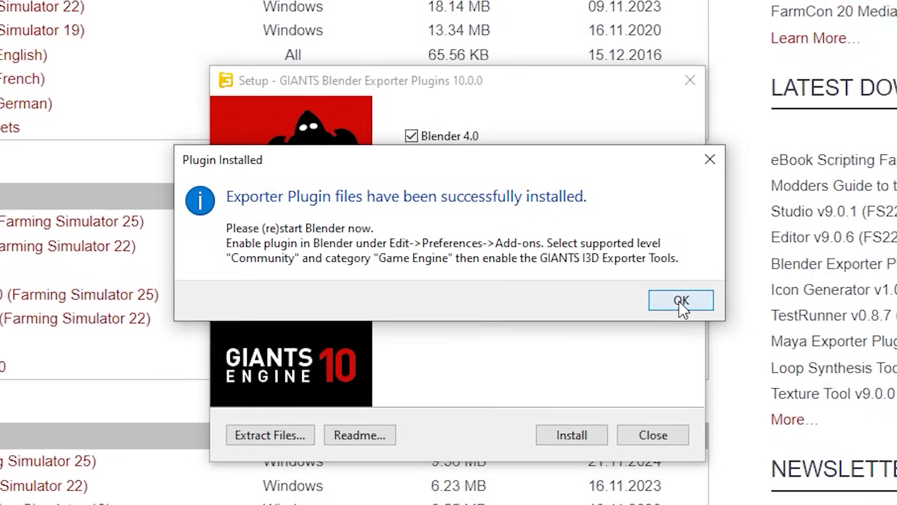
left_click(686, 303)
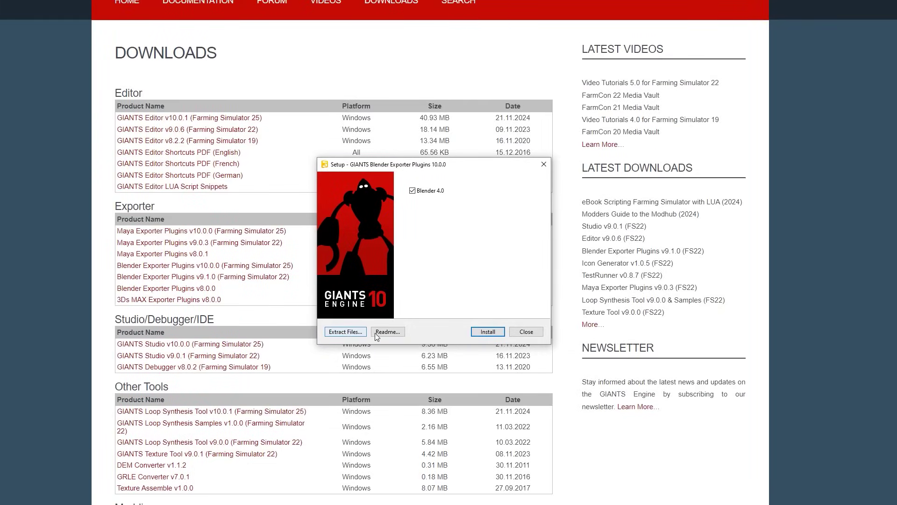
Cancel extracting the plugin files and close the plugin setup
left_click(357, 332)
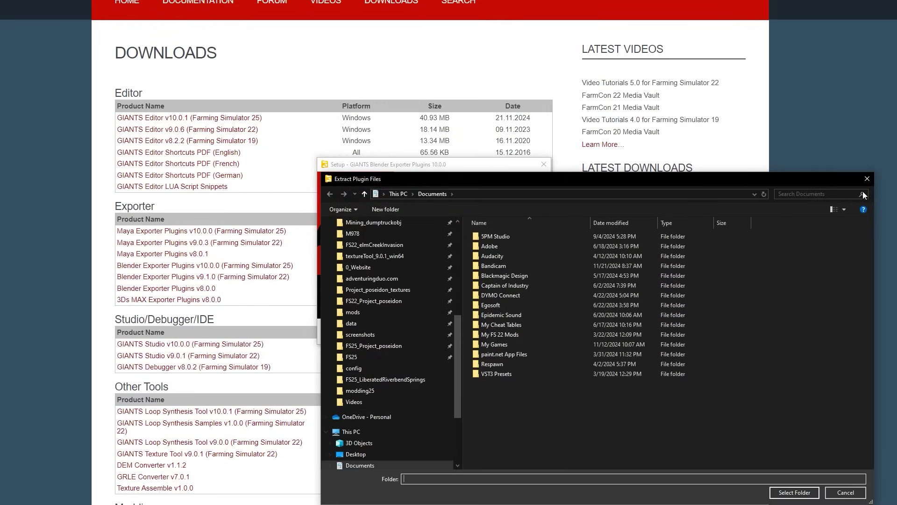
left_click(867, 180)
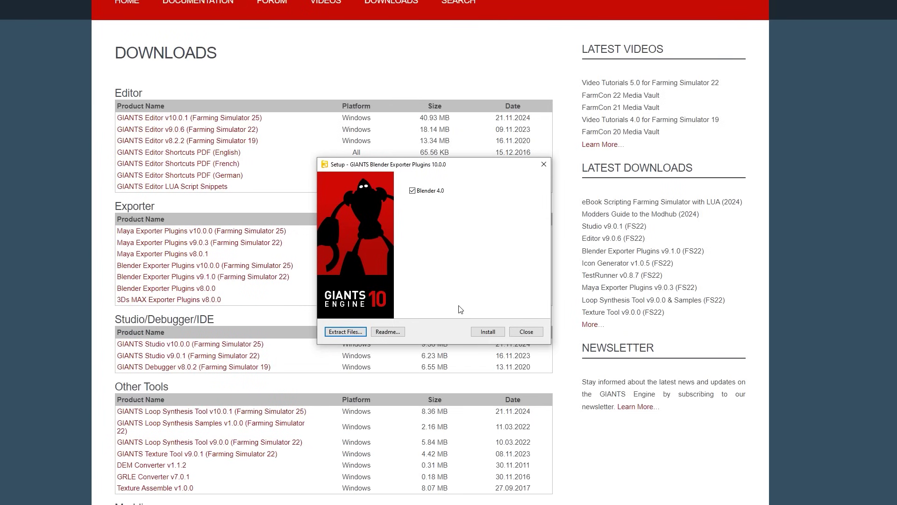
left_click(530, 332)
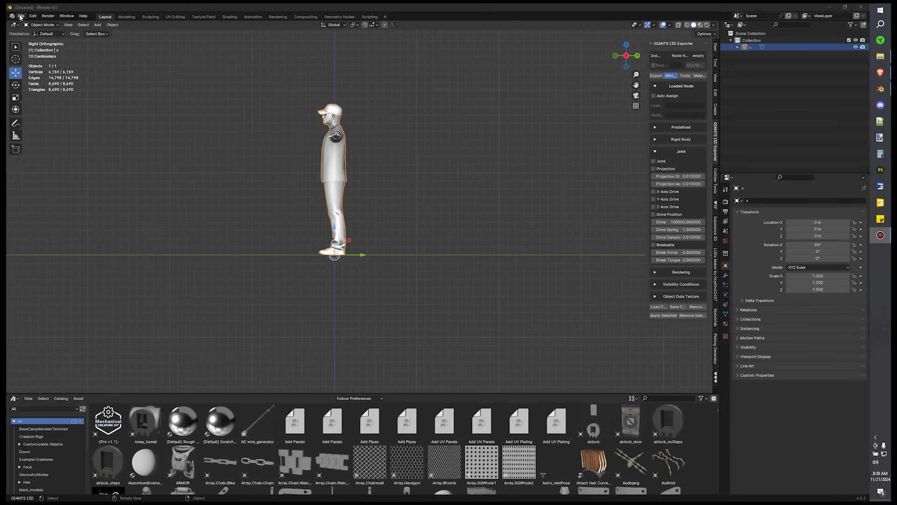
Open Blender Preferences and filter the Add-ons list for 'gia'
left_click(21, 16)
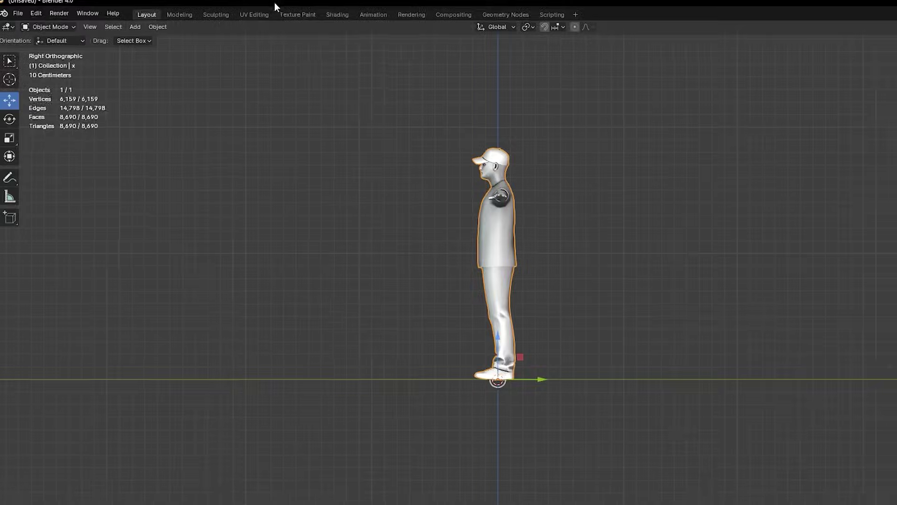
left_click(18, 13)
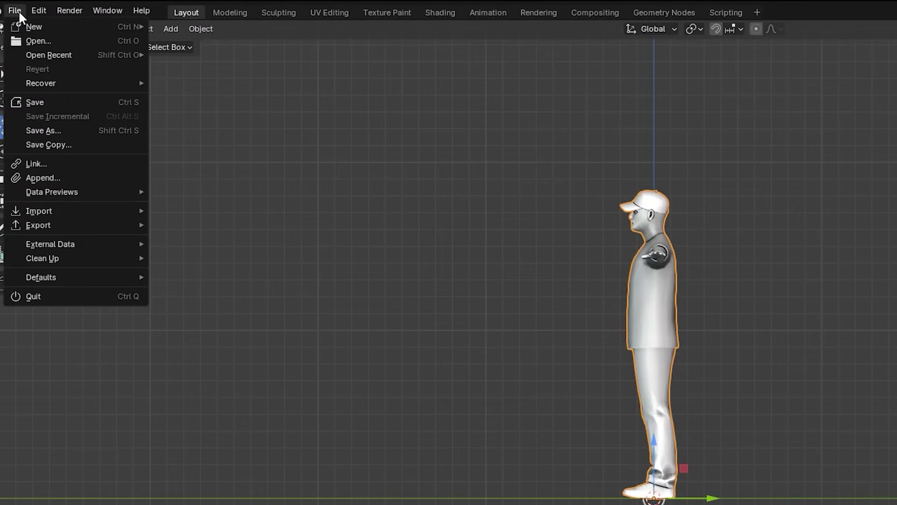
mouse_move(39, 11)
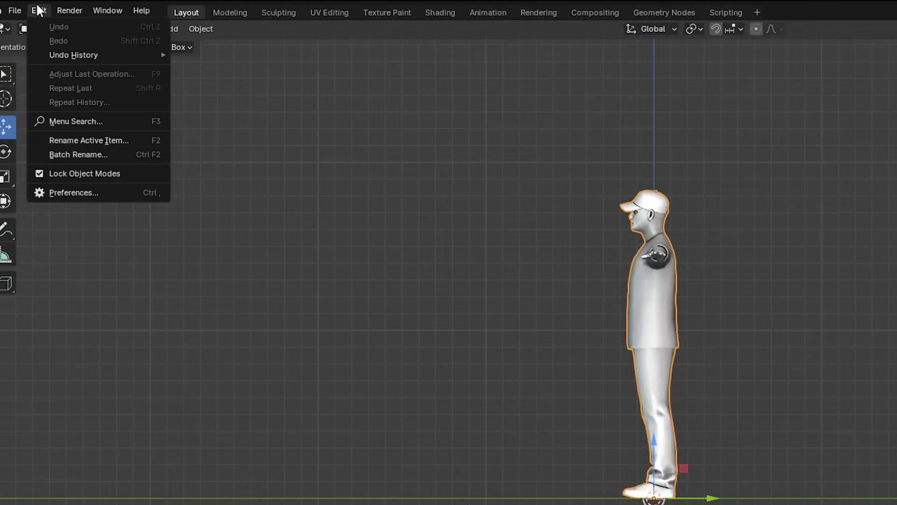
left_click(71, 191)
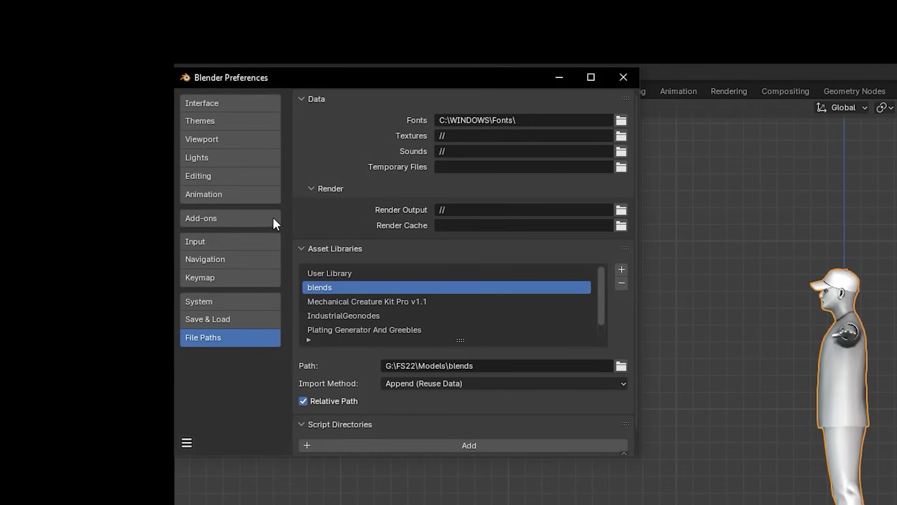
left_click(230, 219)
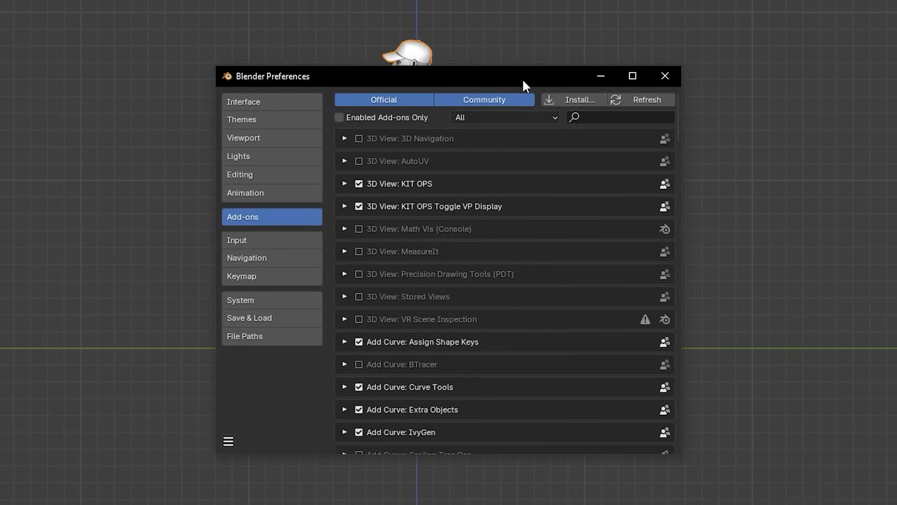
left_click(637, 145)
type("gia")
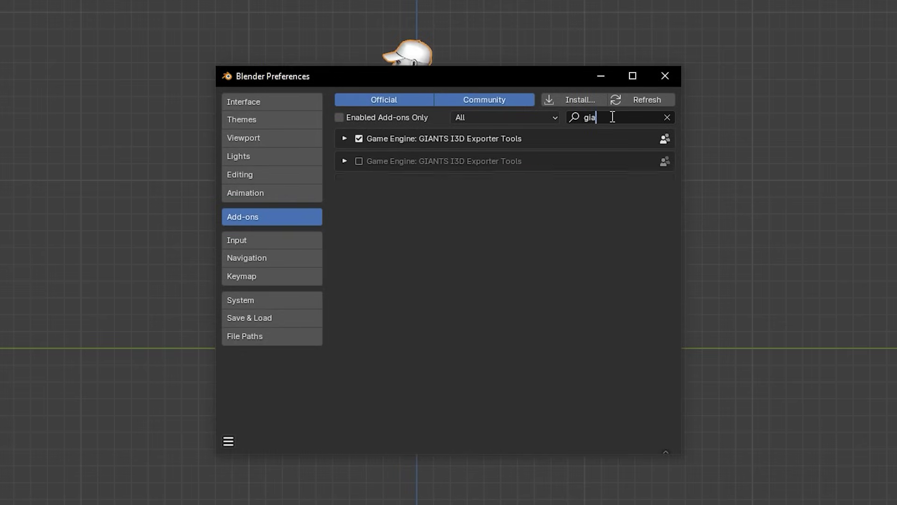
type("s")
key("BackSpace")
Disable GIANTS I3D Exporter 9.1.0, enable 10.0.0, save the preferences and close the window
left_click(345, 162)
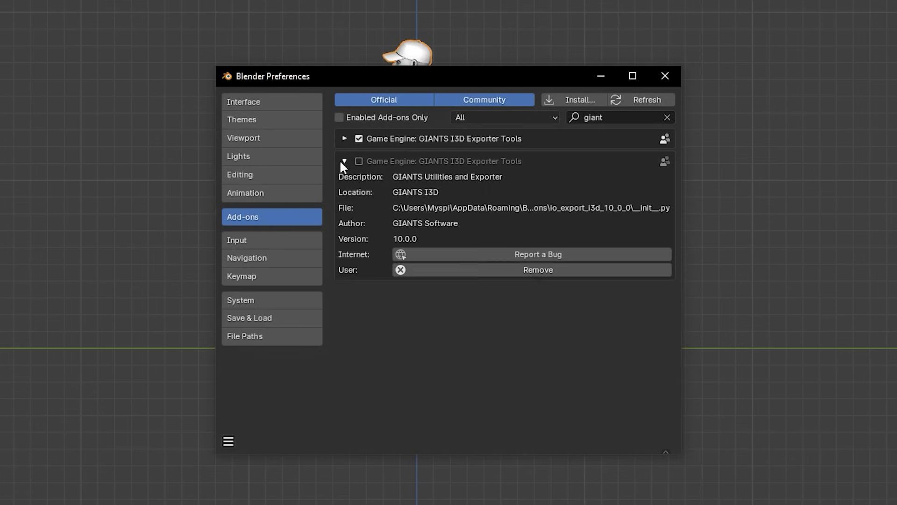
left_click(345, 138)
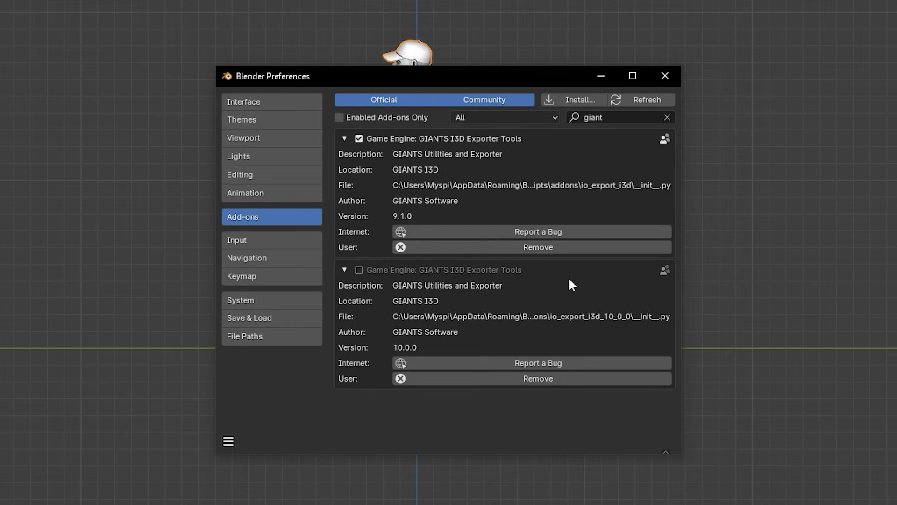
left_click(358, 138)
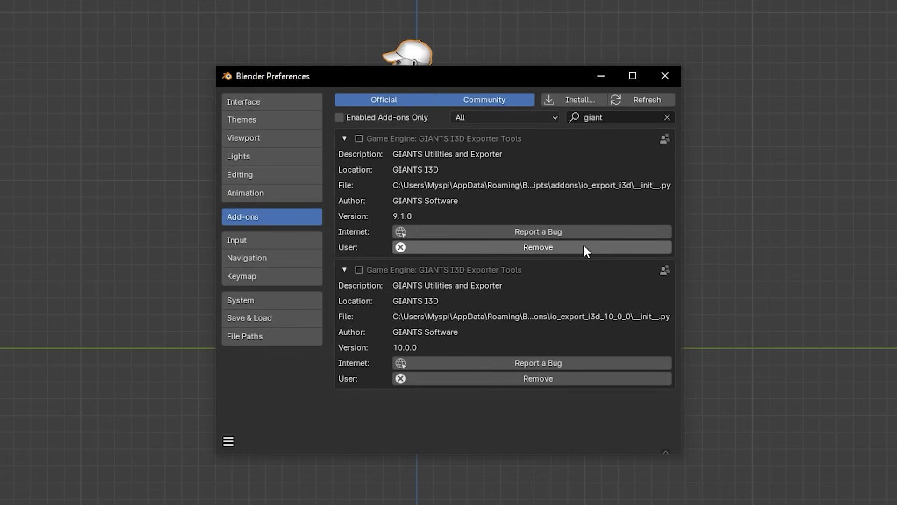
left_click(359, 270)
left_click(229, 442)
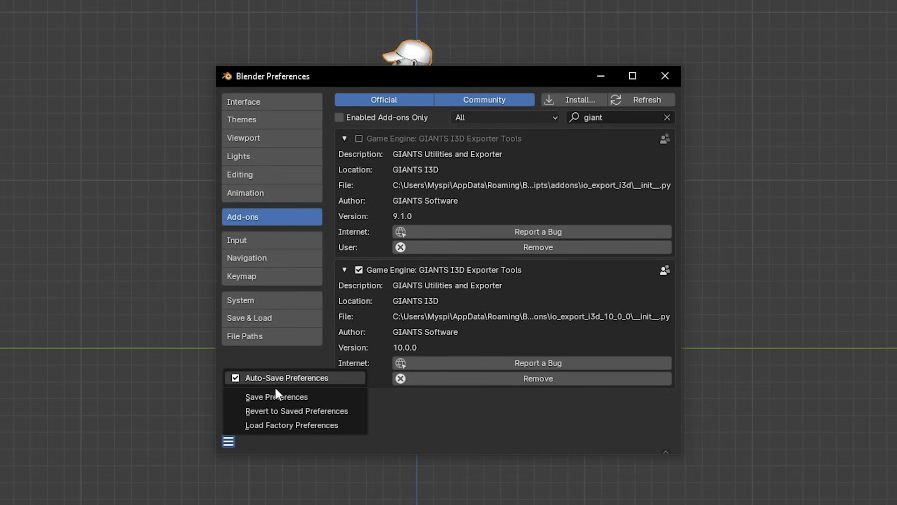
left_click(282, 398)
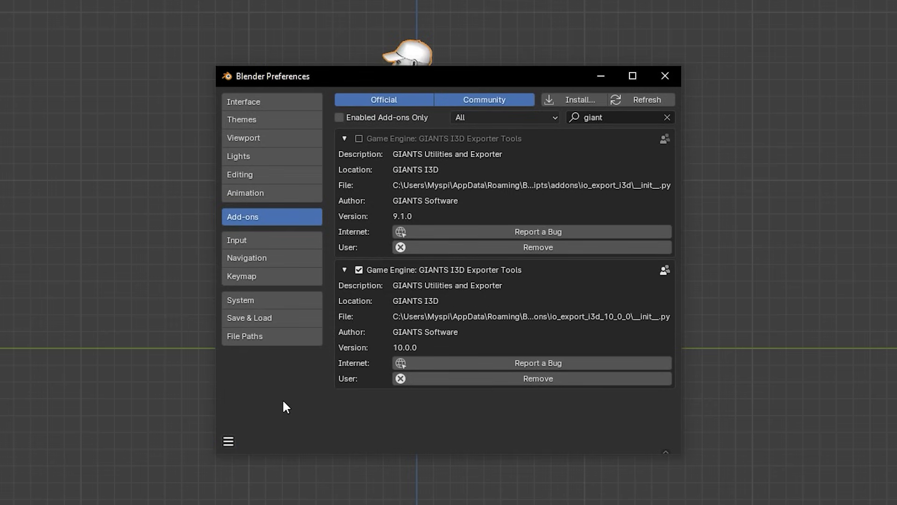
left_click(665, 77)
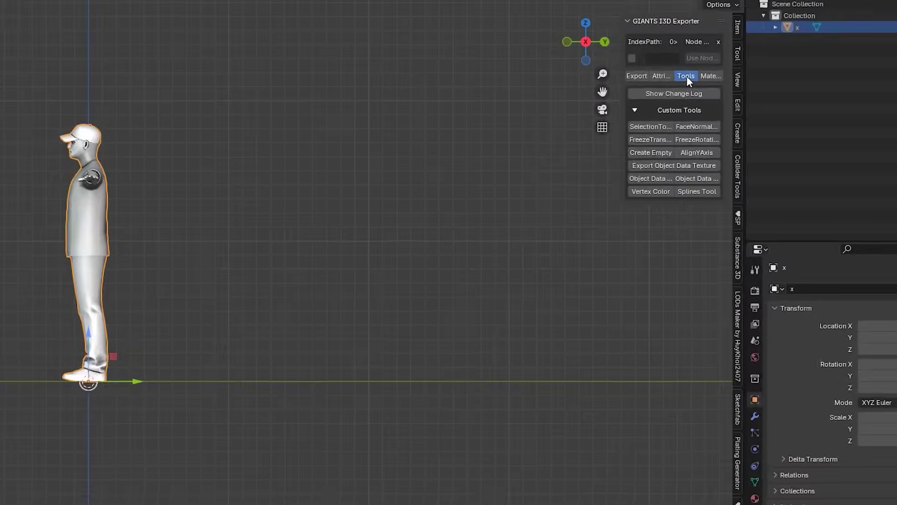
View the GIANTS I3D Exporter's Material tab, then switch to its Export tab
left_click(711, 76)
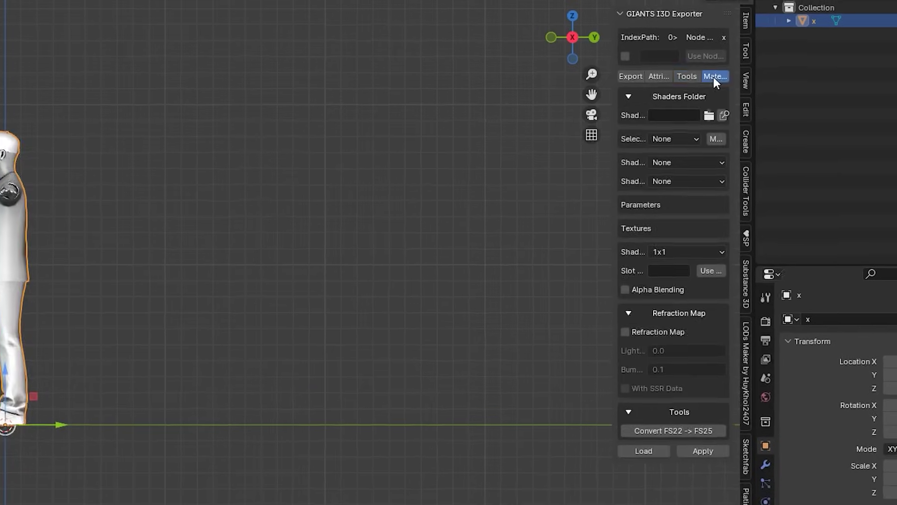
left_click(637, 75)
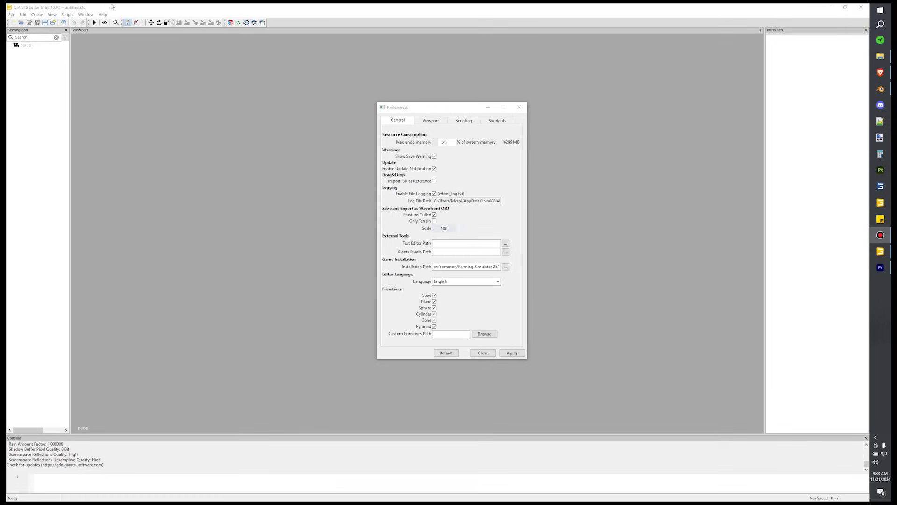
Close and reopen Preferences, inspect the log file path, then close them again
left_click(518, 107)
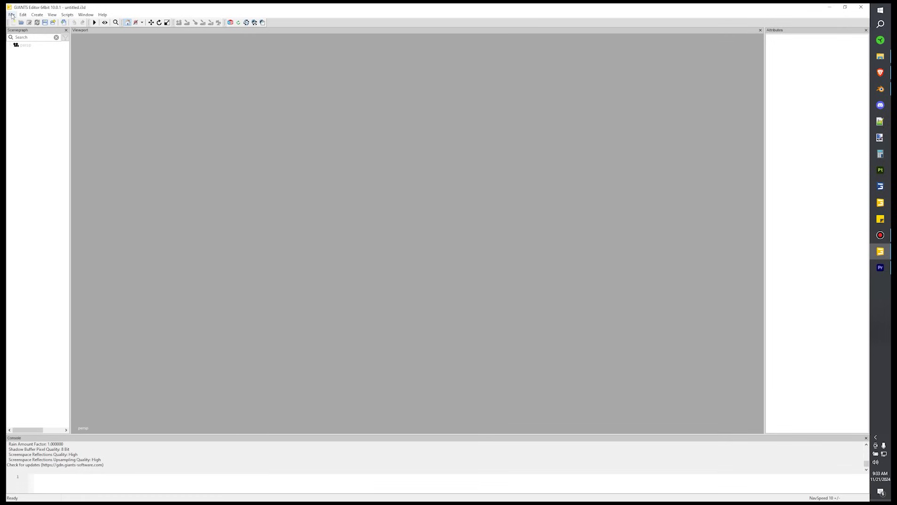
left_click(12, 16)
left_click(75, 130)
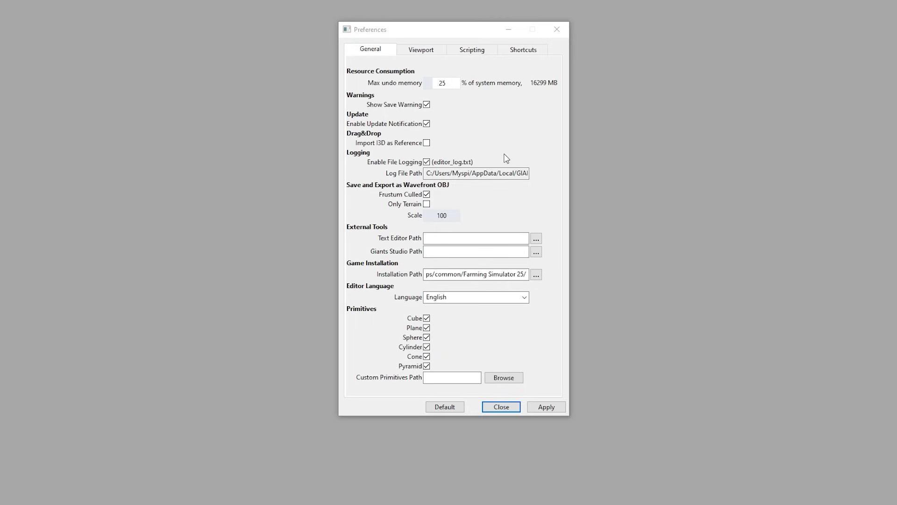
left_click_drag(435, 173, 374, 178)
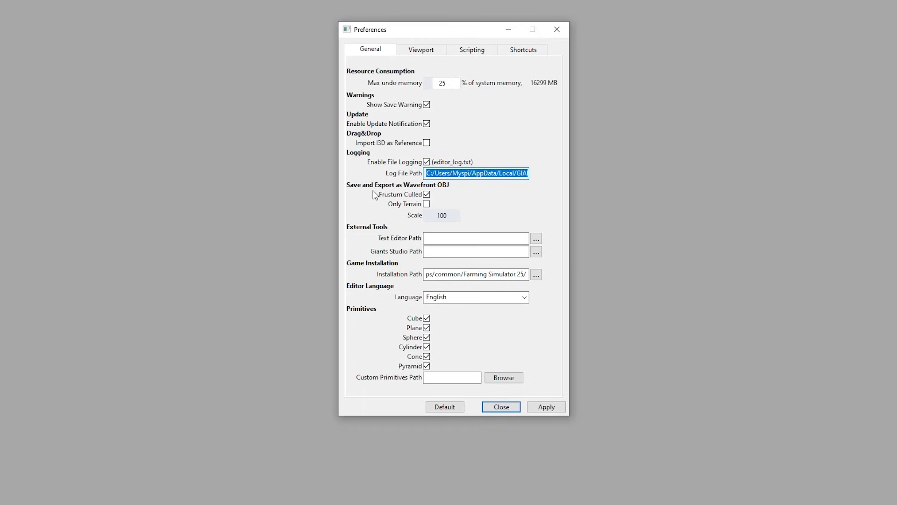
left_click(550, 28)
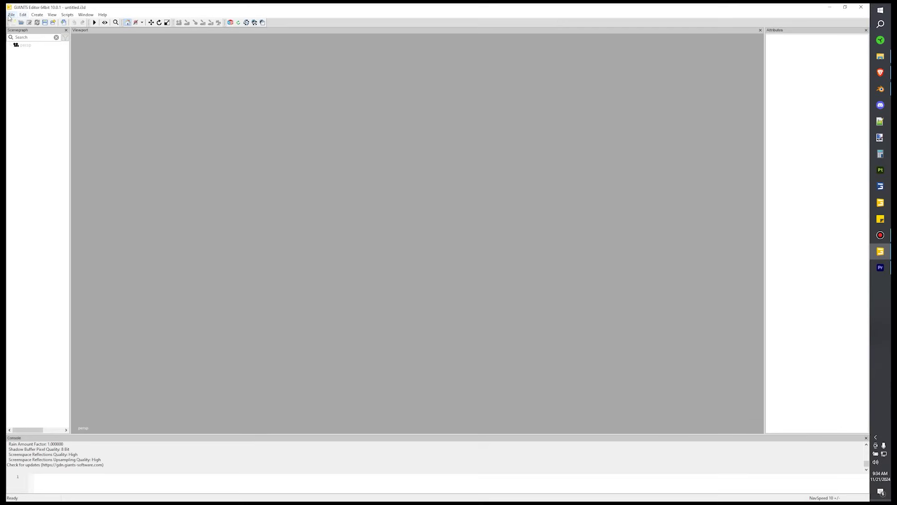
Add a plane to the untitled scene from the Create menu
left_click(10, 15)
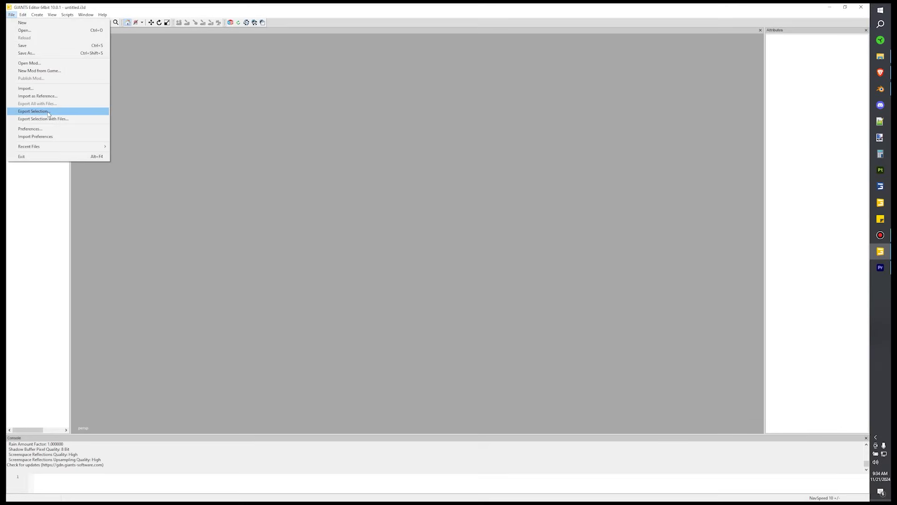
left_click(48, 113)
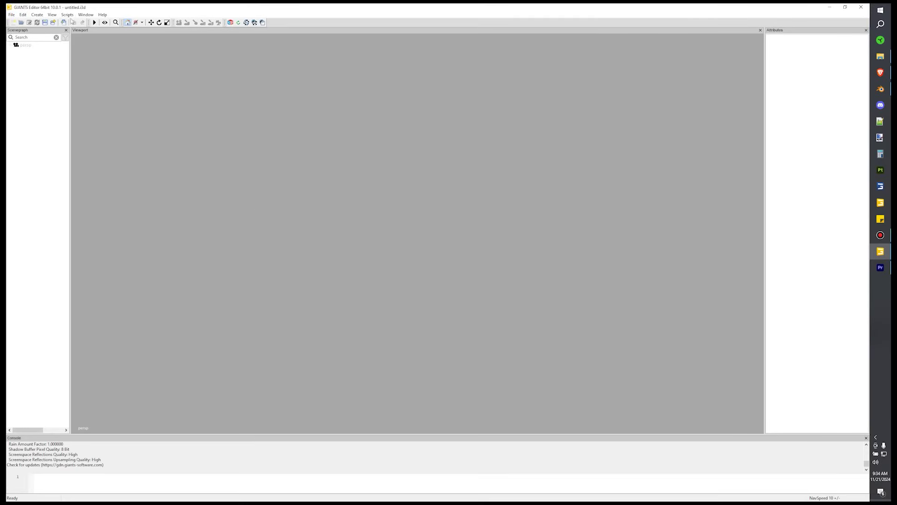
left_click(37, 14)
mouse_move(92, 94)
left_click(136, 97)
left_click(11, 15)
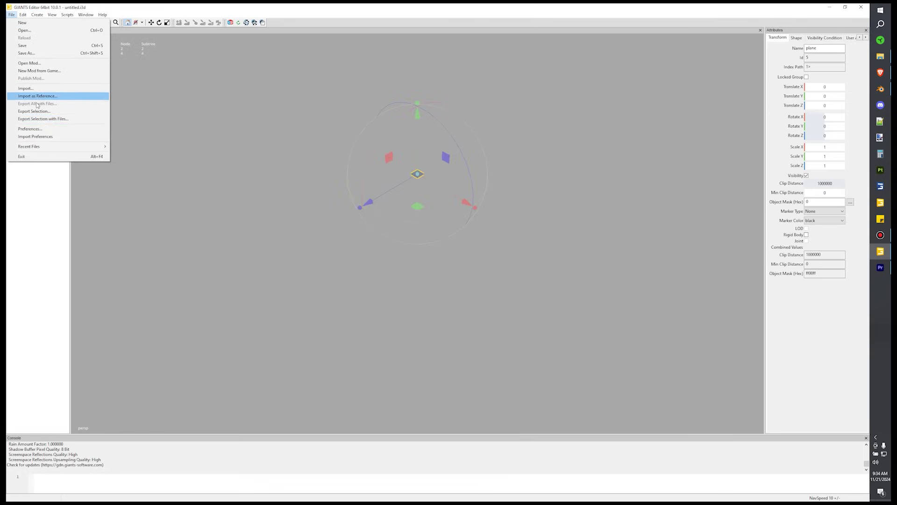
Open Export Selection with Files for the plane, leaving the file type as i3D
left_click(42, 118)
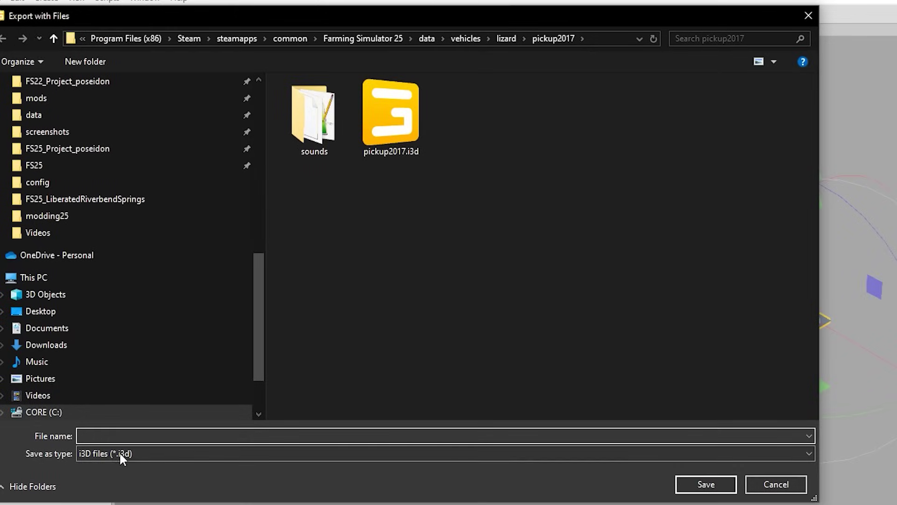
left_click(78, 274)
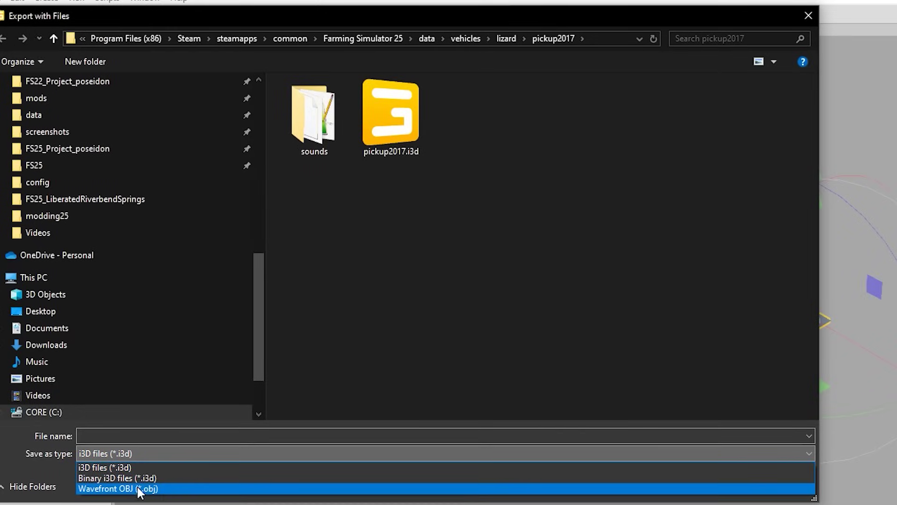
key("Up")
key("Up")
key("Return")
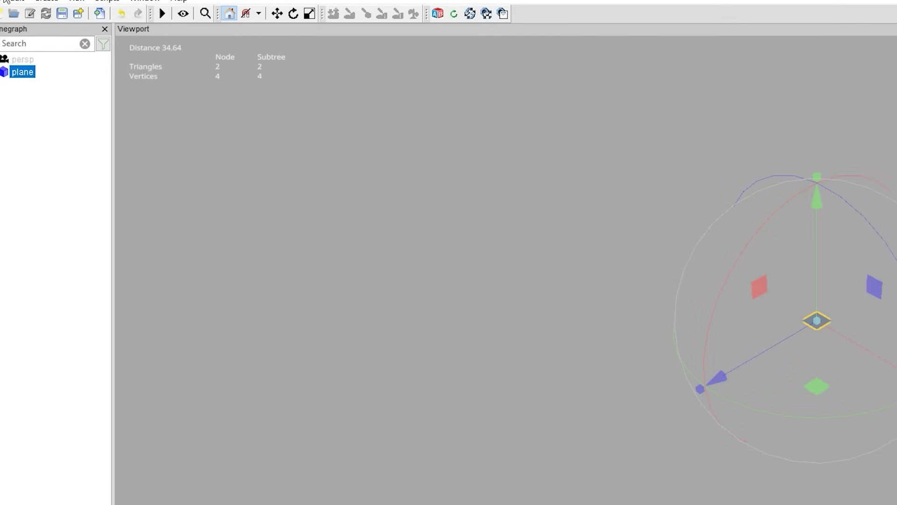
Open Preferences and select the Wavefront OBJ export Scale value of 100
key("alt+f")
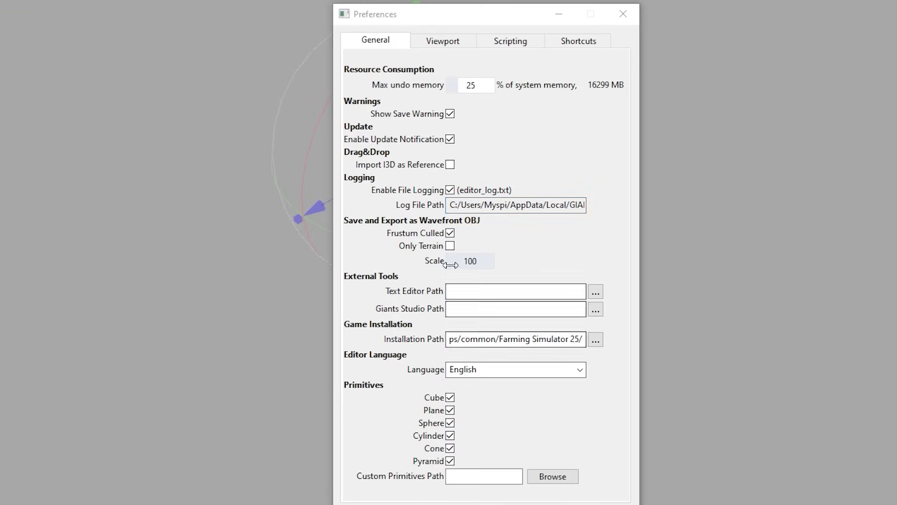
key("Tab")
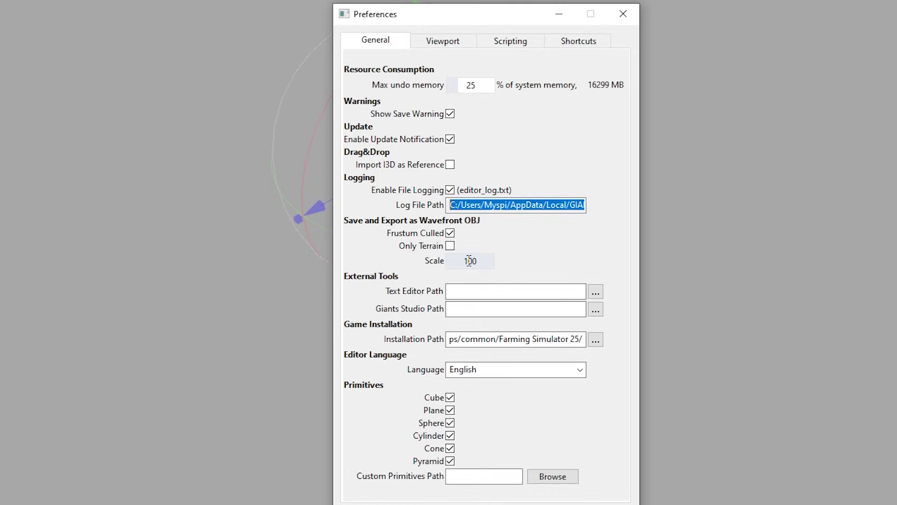
double_click(469, 261)
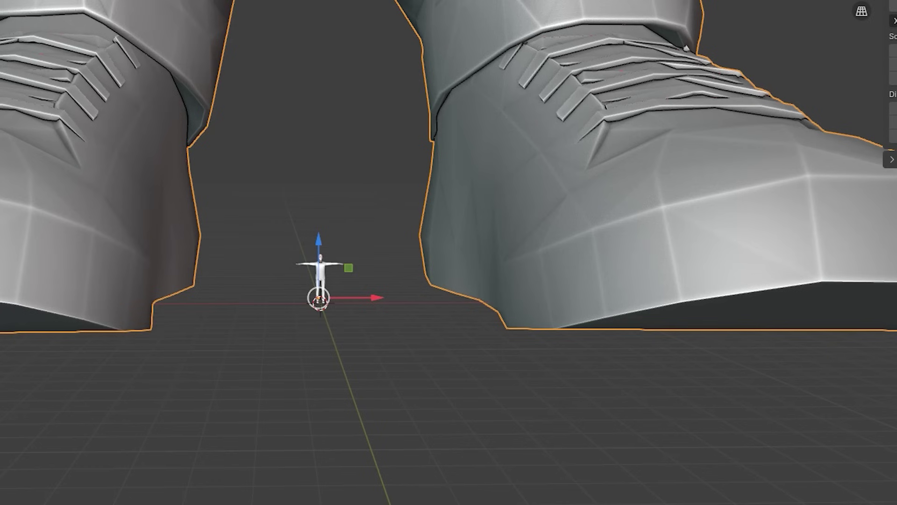
middle_click_drag(662, 216, 645, 227)
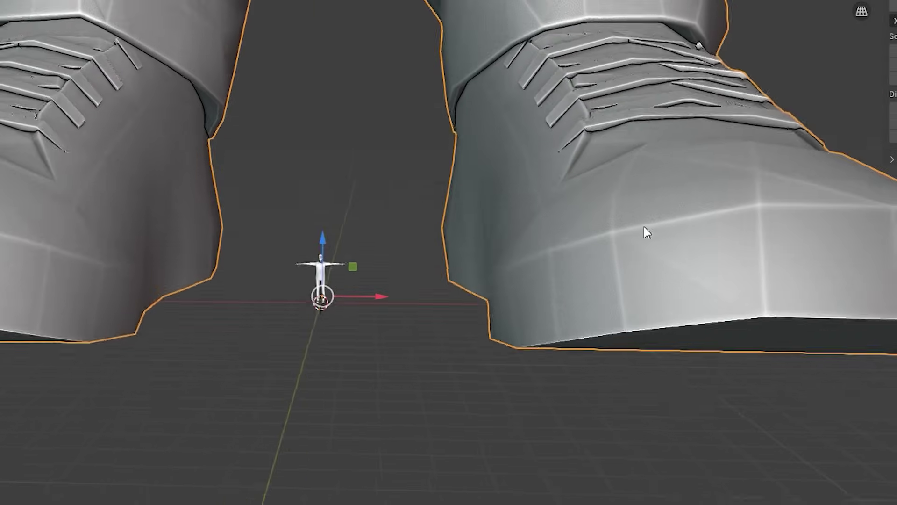
scroll(401, 227, "up", 8)
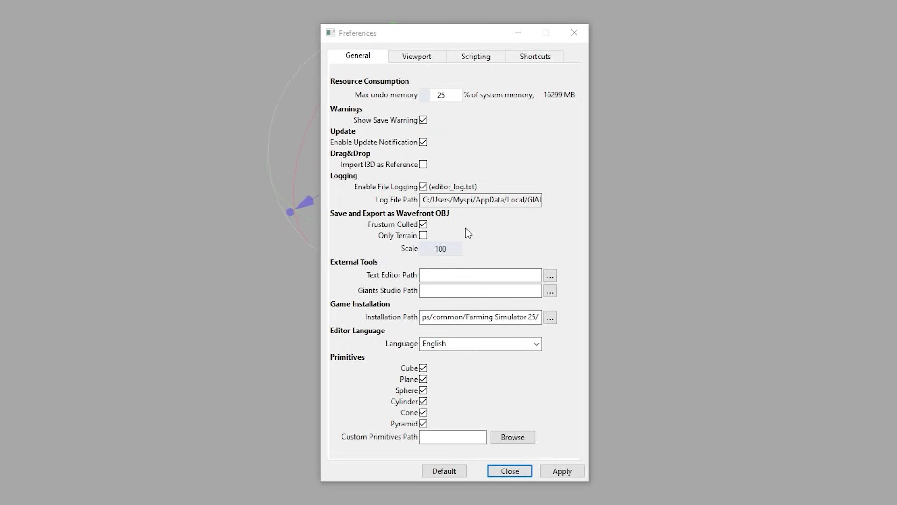
Replace the Wavefront OBJ export Scale value 100 with 1 in Preferences
left_click(821, 140)
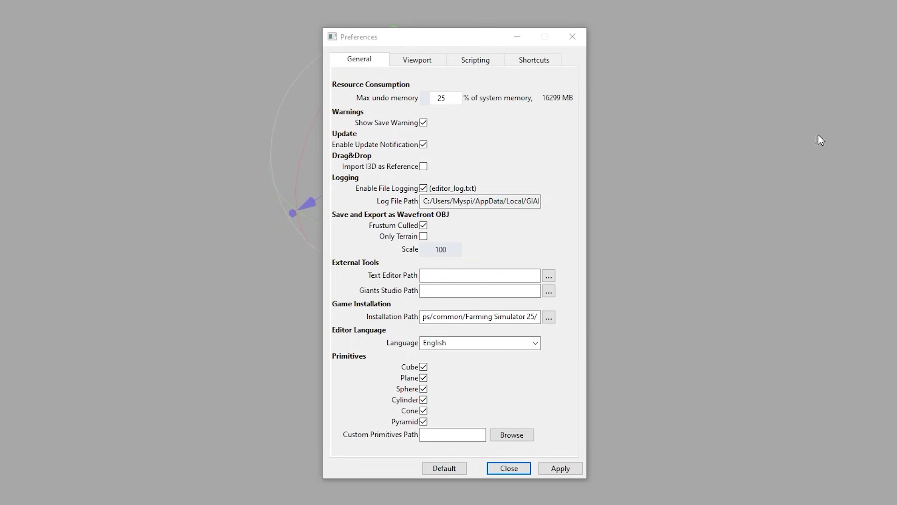
double_click(442, 249)
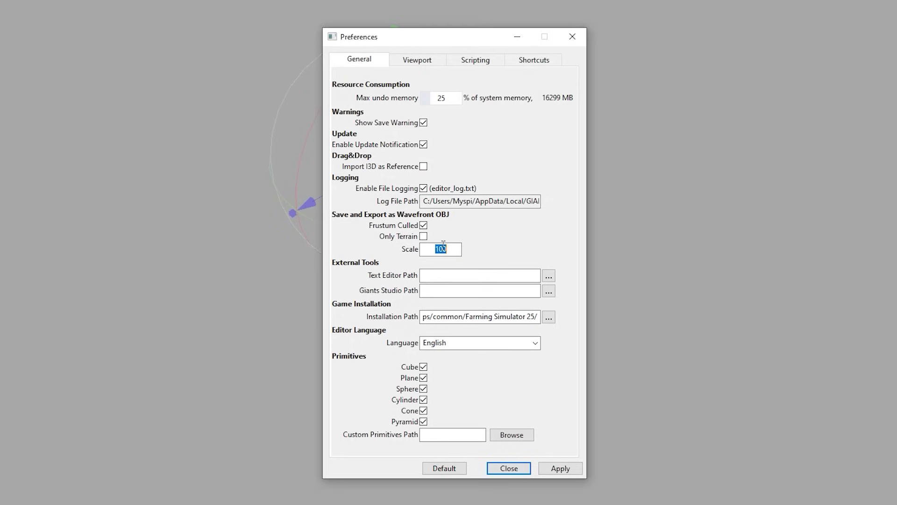
type("1")
left_click(468, 275)
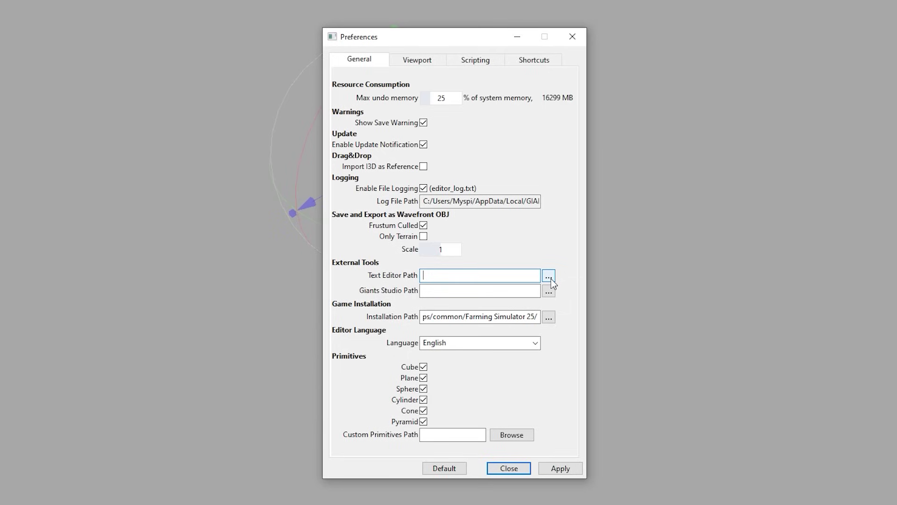
Browse to the Notepad++ folder for the Text Editor Path, then select the installation path text
left_click(550, 277)
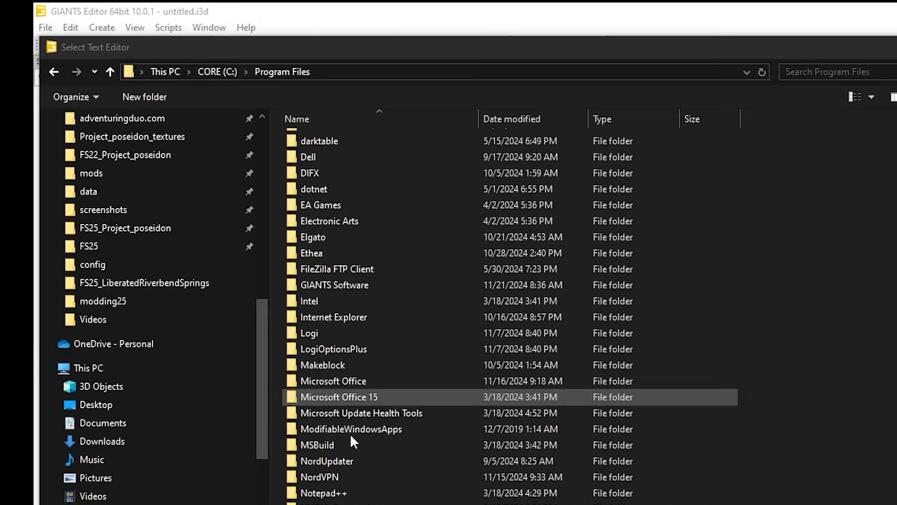
double_click(327, 493)
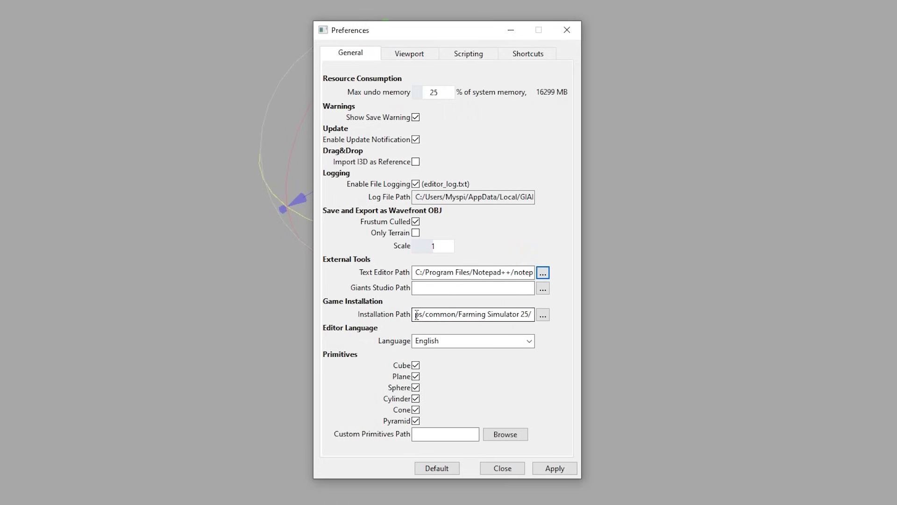
left_click_drag(417, 315, 544, 316)
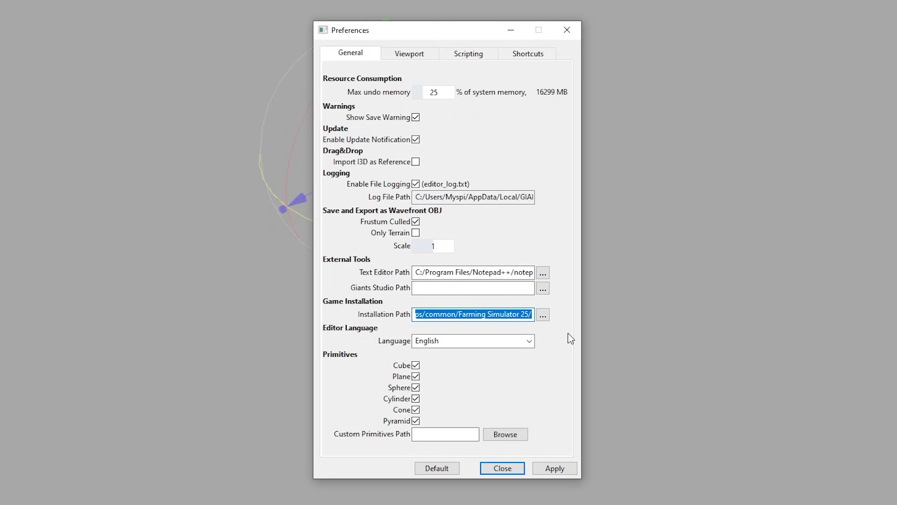
Review the Farming Simulator 25 installation path and language setting, then close Preferences
left_click(489, 315)
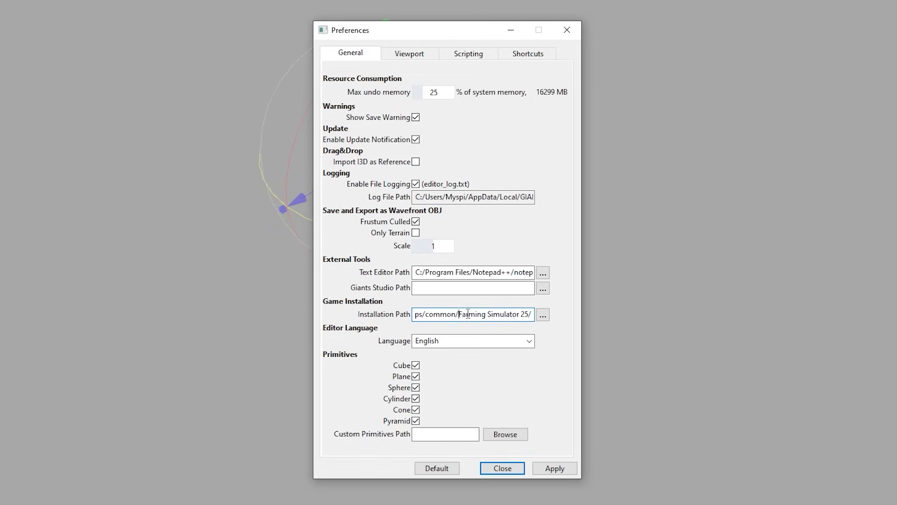
left_click_drag(459, 314, 541, 321)
left_click(542, 315)
key("Escape")
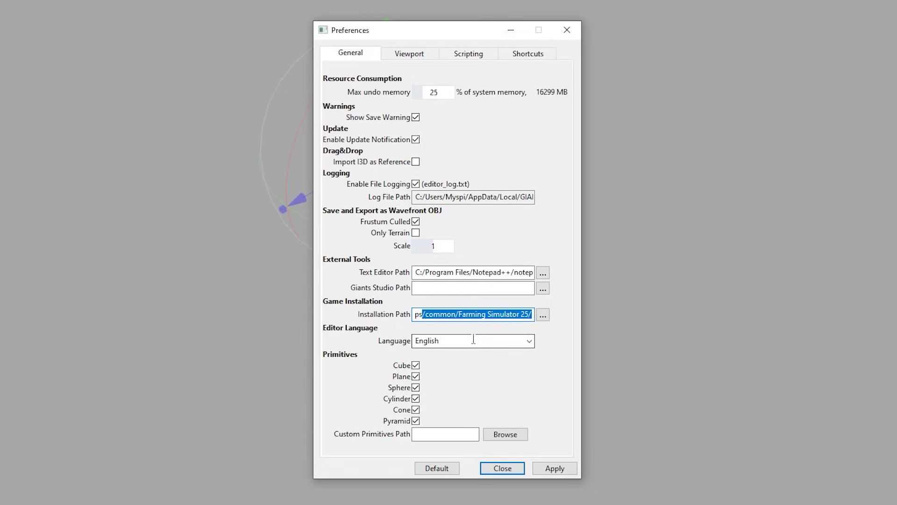
key("Tab")
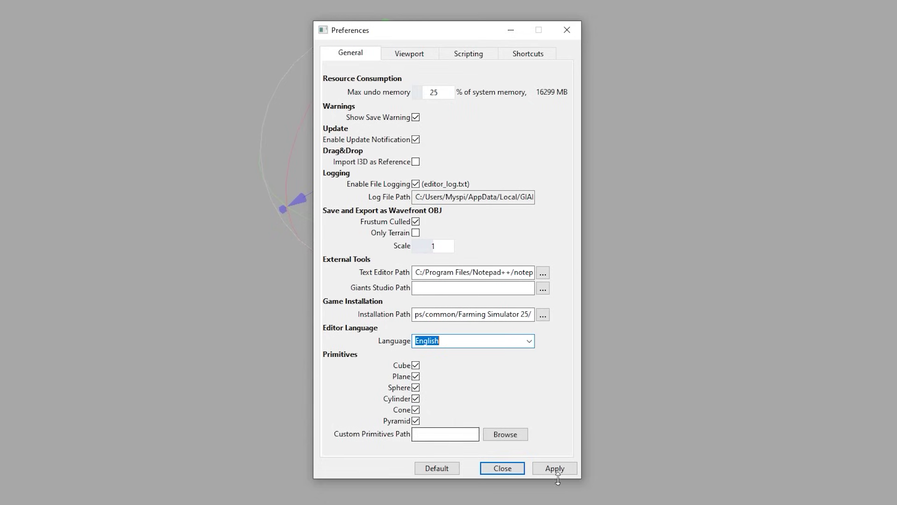
left_click(512, 471)
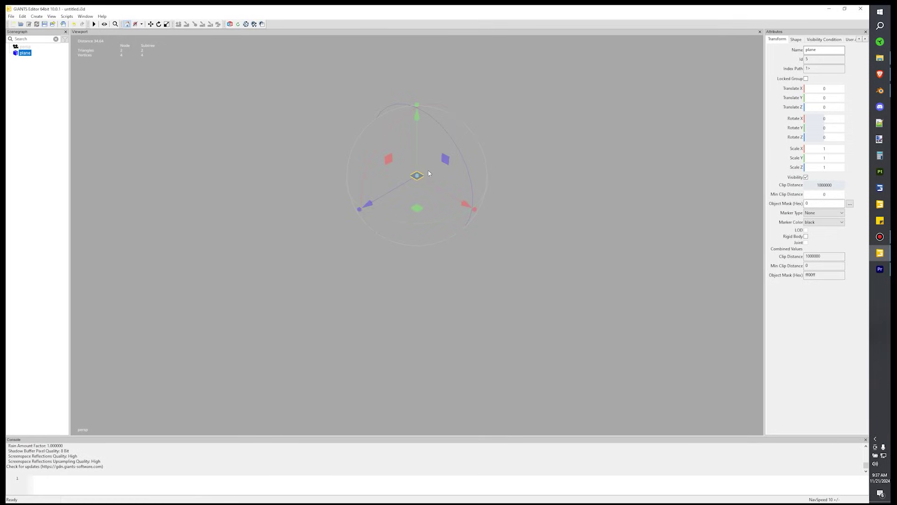
Frame the selected plane and add a Cube primitive to the scene
key("f")
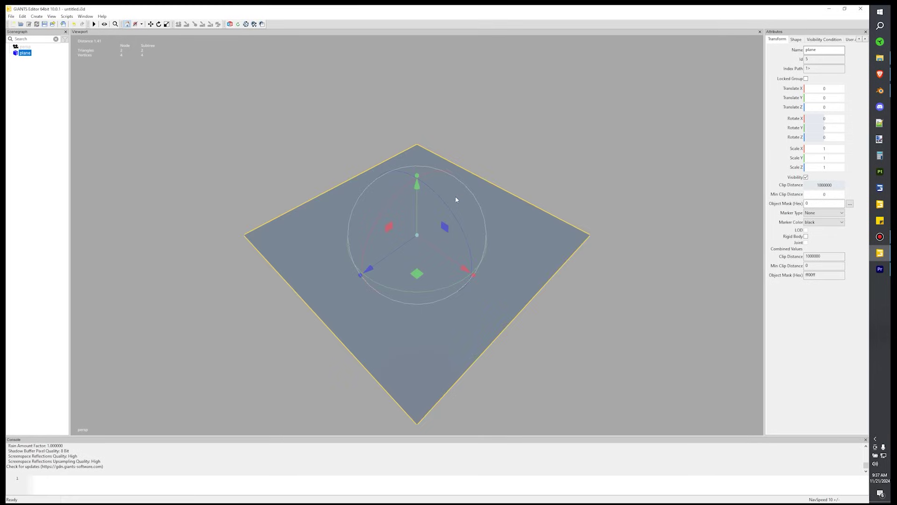
left_click(36, 16)
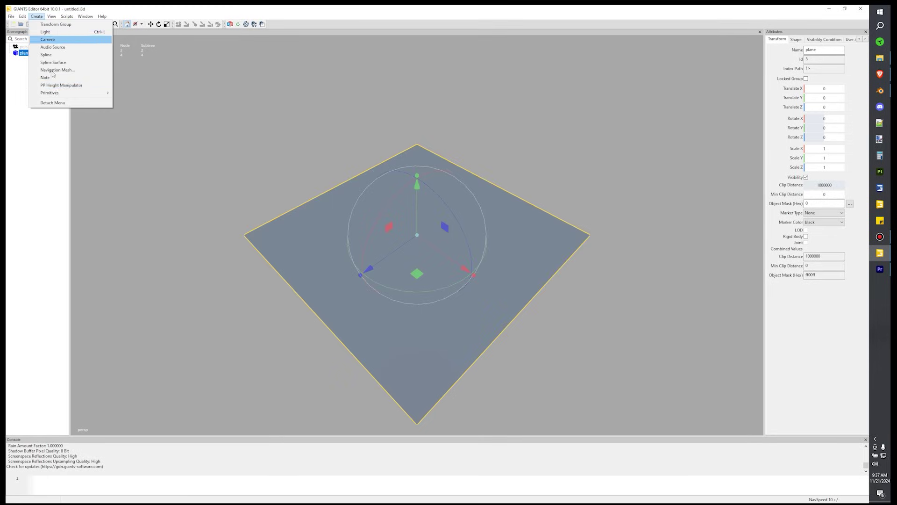
mouse_move(73, 95)
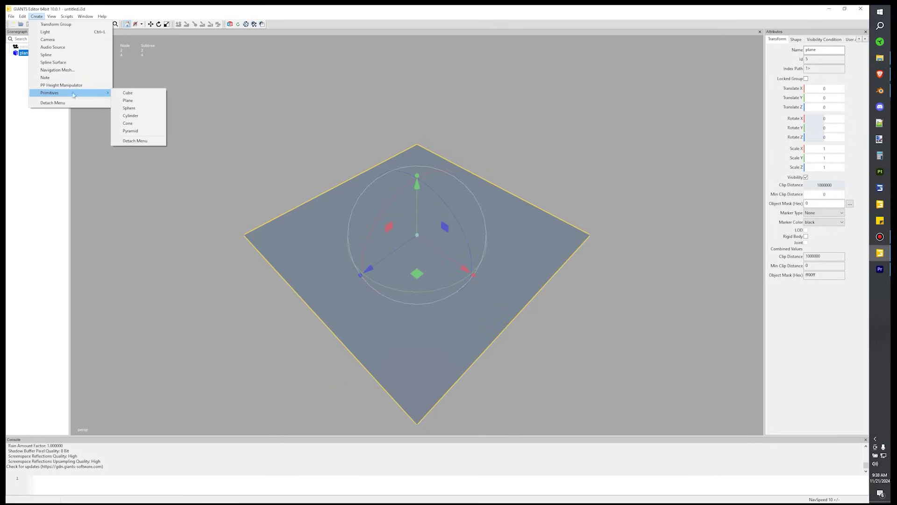
left_click(128, 92)
scroll(470, 213, "down", 2)
scroll(470, 212, "down", 2)
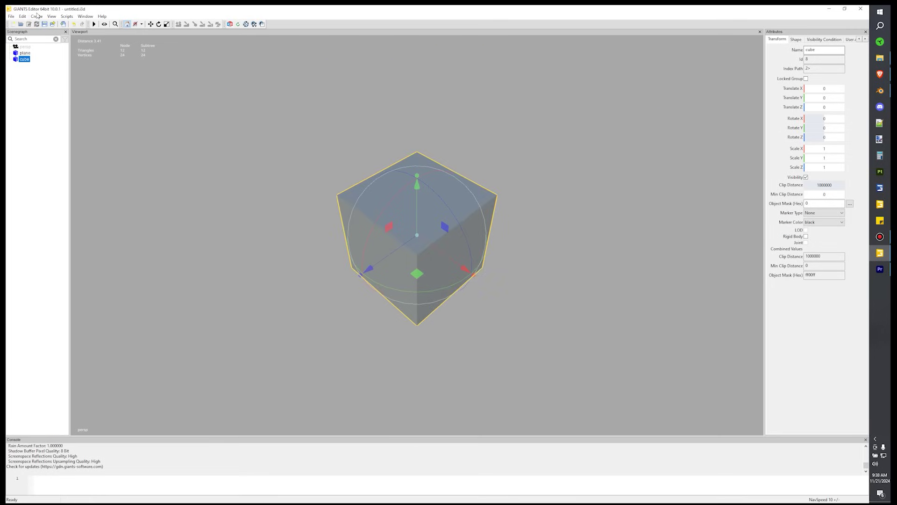
Add a Pyramid primitive, move it along X to 1.497, and head to Preferences
left_click(37, 16)
mouse_move(62, 93)
left_click(128, 125)
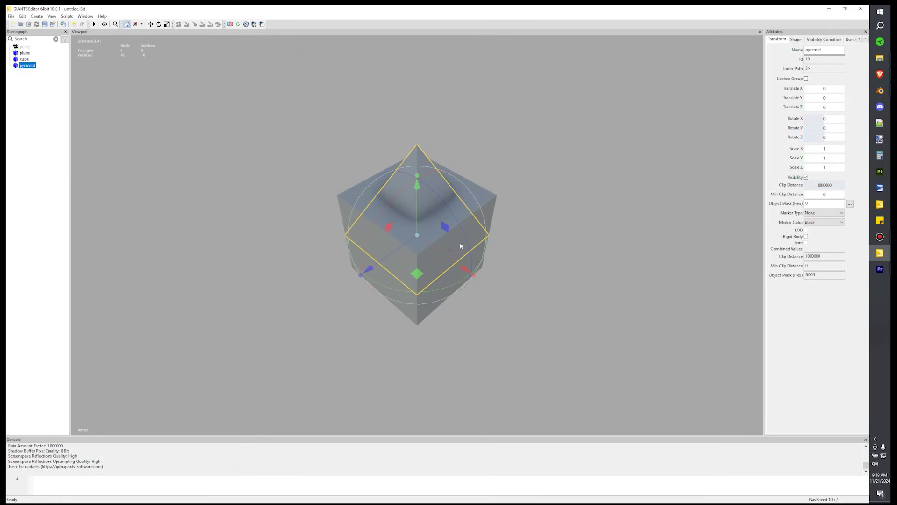
left_click_drag(447, 258, 580, 351)
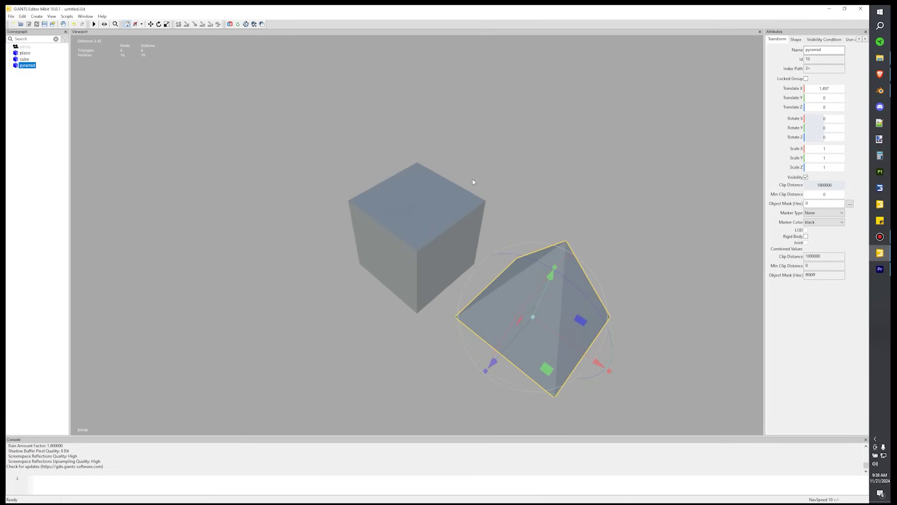
left_click(11, 16)
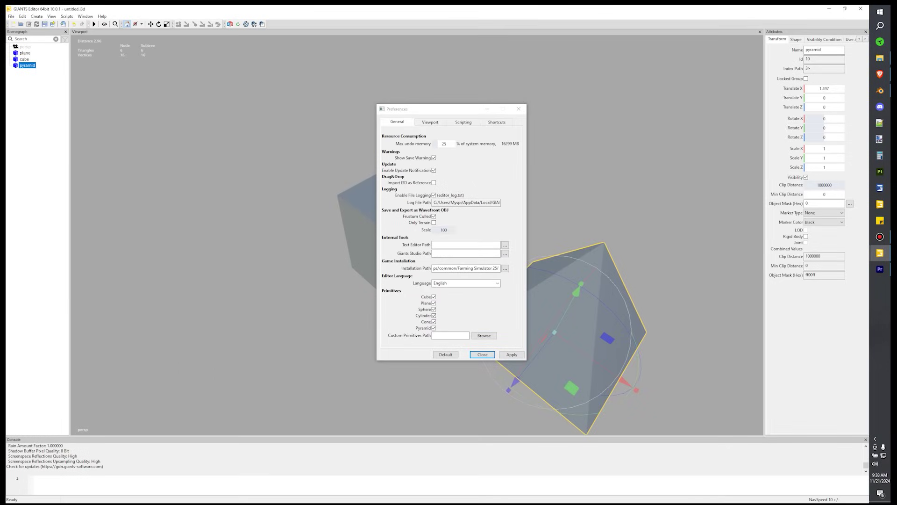
In Viewport preferences, change Gizmo Size from 10 to 1 and enable the grid
left_click(430, 122)
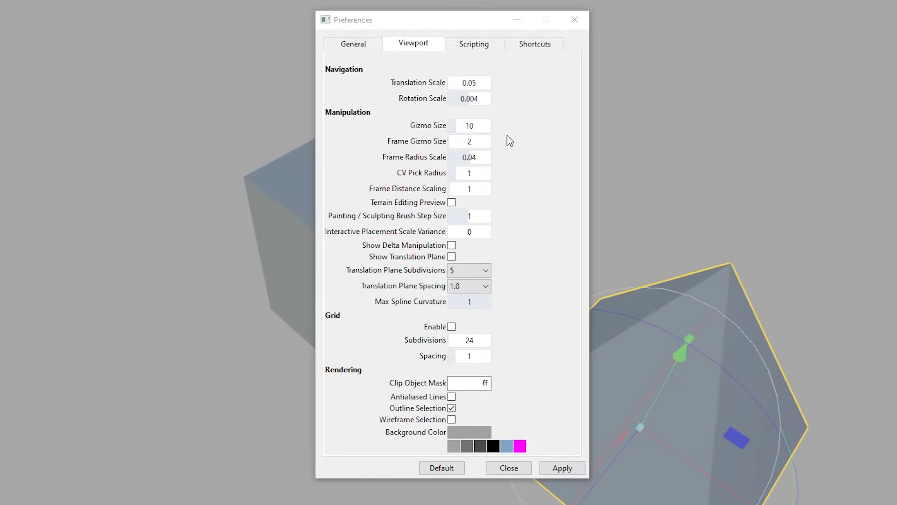
double_click(485, 140)
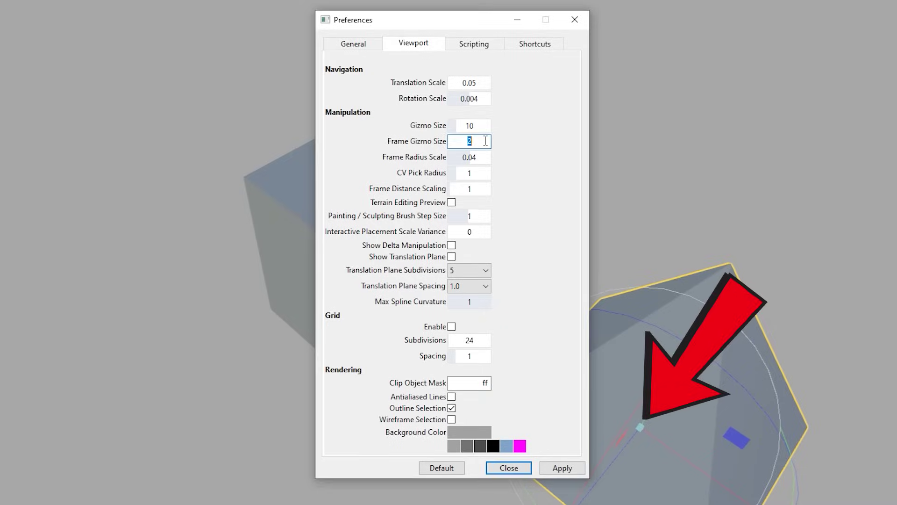
key("Return")
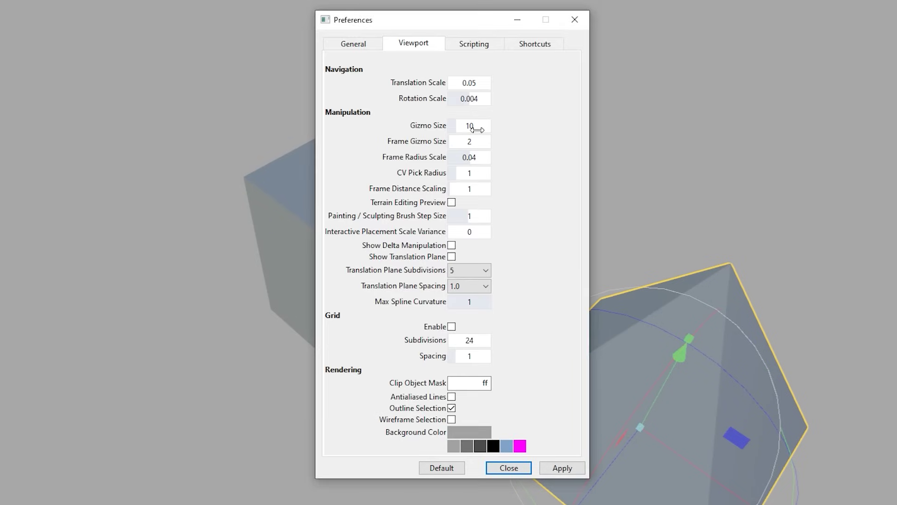
left_click(478, 130)
type("1")
left_click(480, 140)
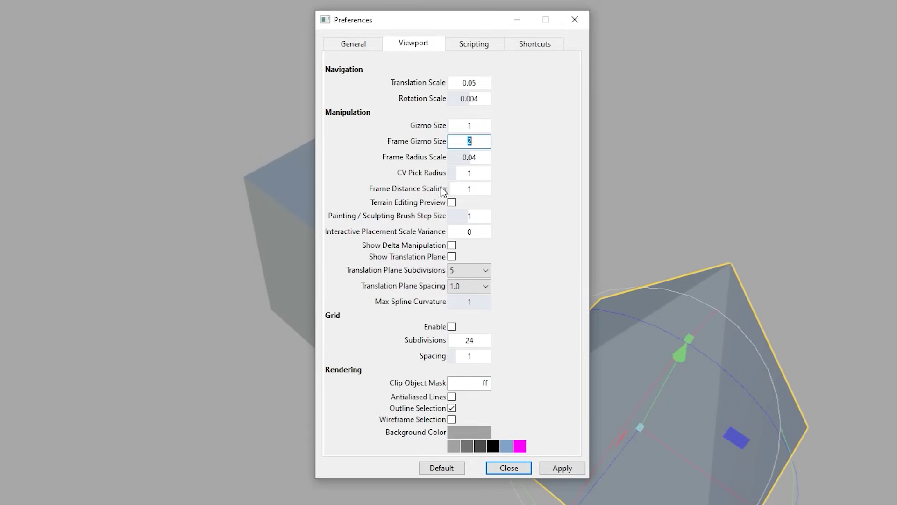
left_click(452, 328)
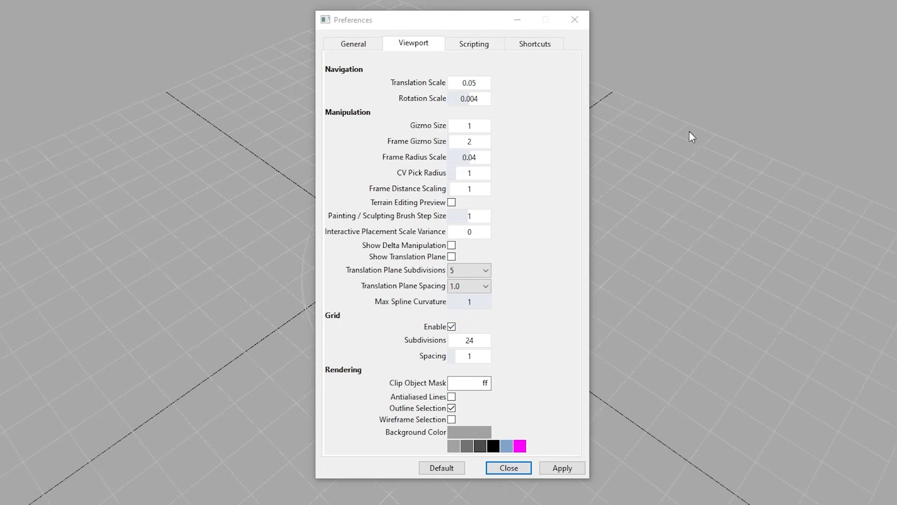
left_click(476, 340)
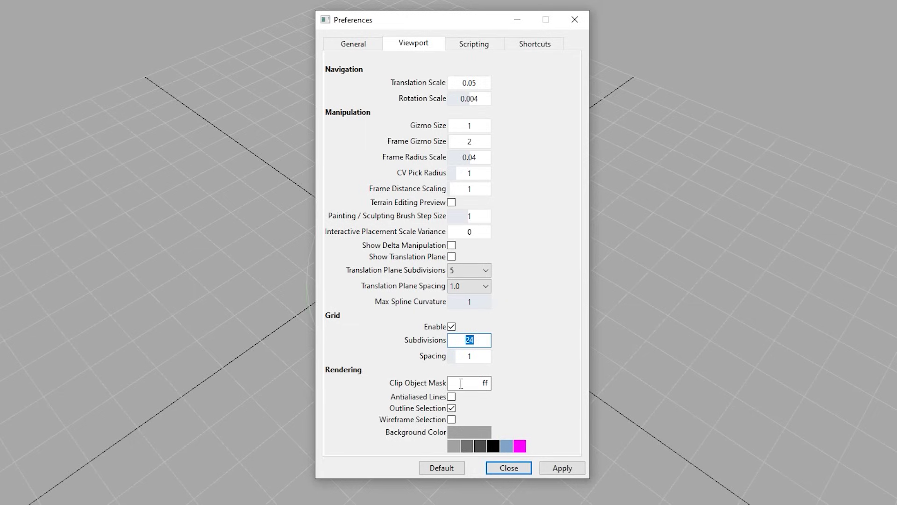
left_click(477, 381)
type("300")
key("Return")
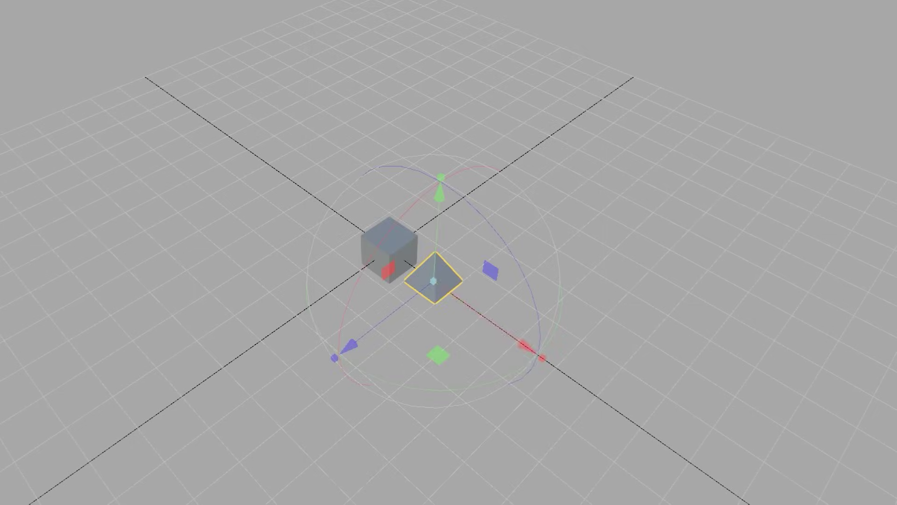
key("ctrl+comma")
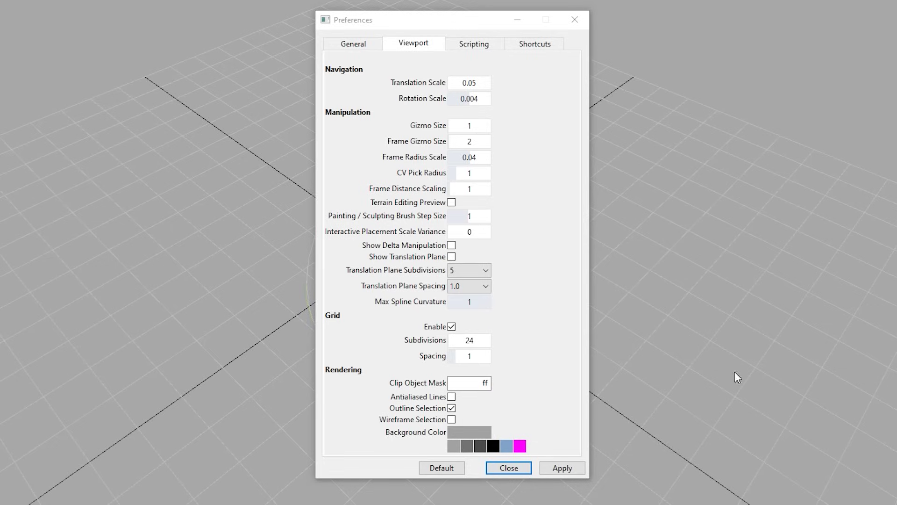
Apply a dark grey viewport background after trying black and light blue, then view Scripting settings
left_click(511, 447)
left_click(512, 447)
left_click(550, 467)
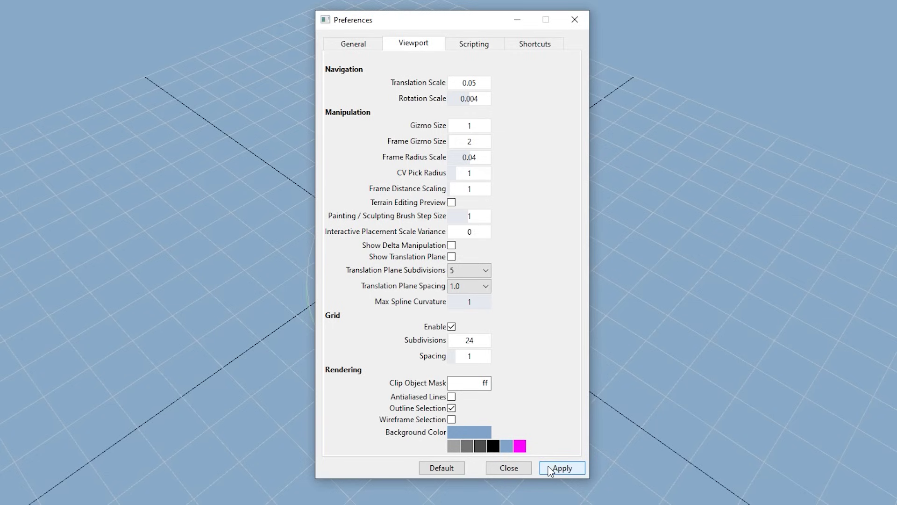
left_click(467, 445)
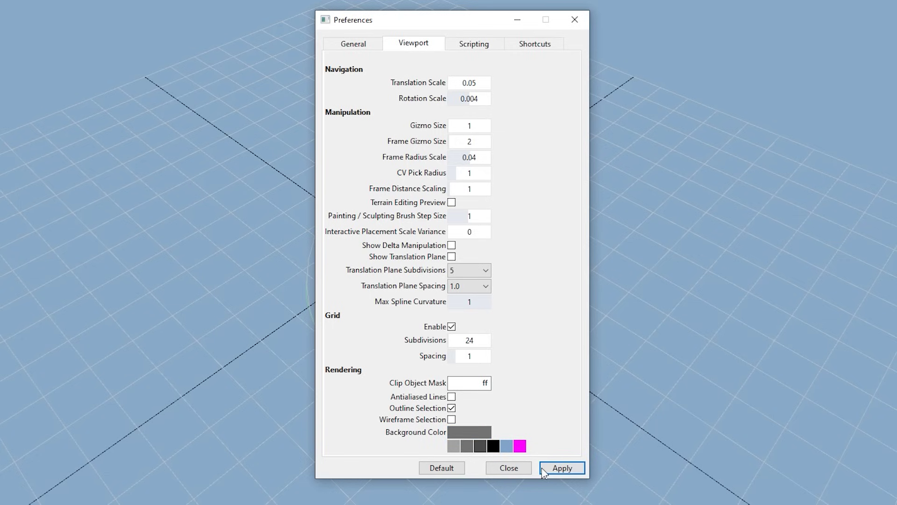
left_click(557, 467)
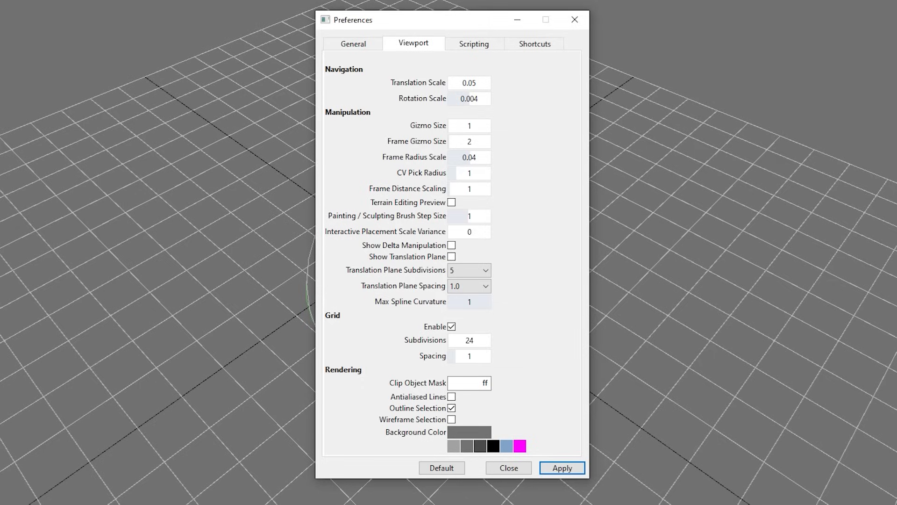
left_click(465, 43)
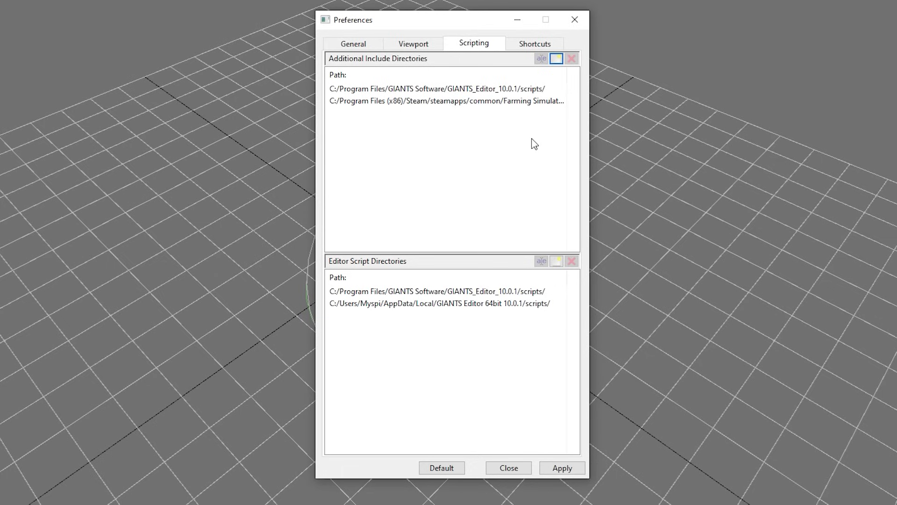
Browse the Shortcuts list, then apply the preferences and close the dialog
left_click(535, 42)
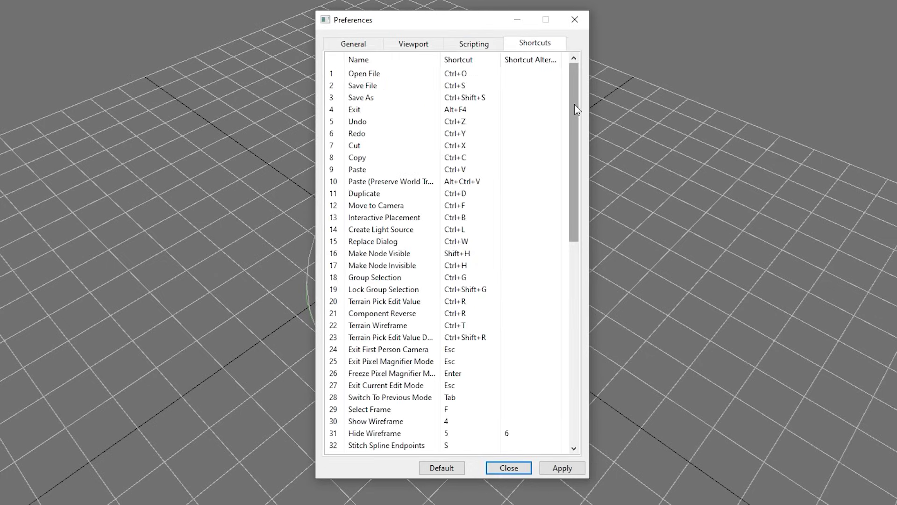
left_click_drag(575, 104, 555, 362)
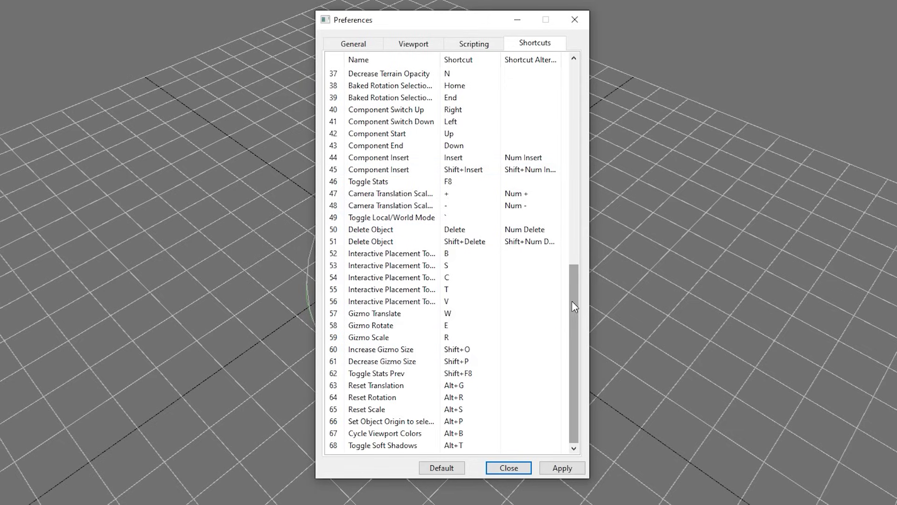
left_click_drag(574, 306, 574, 453)
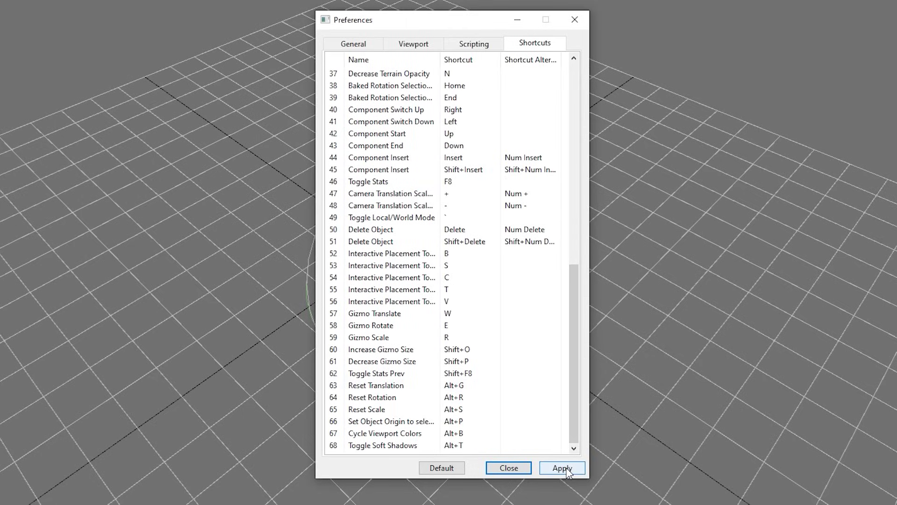
left_click(563, 469)
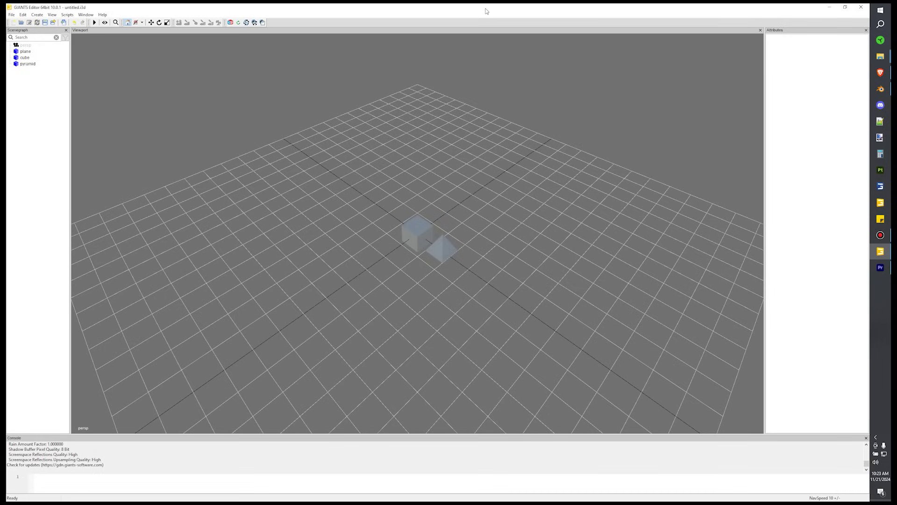